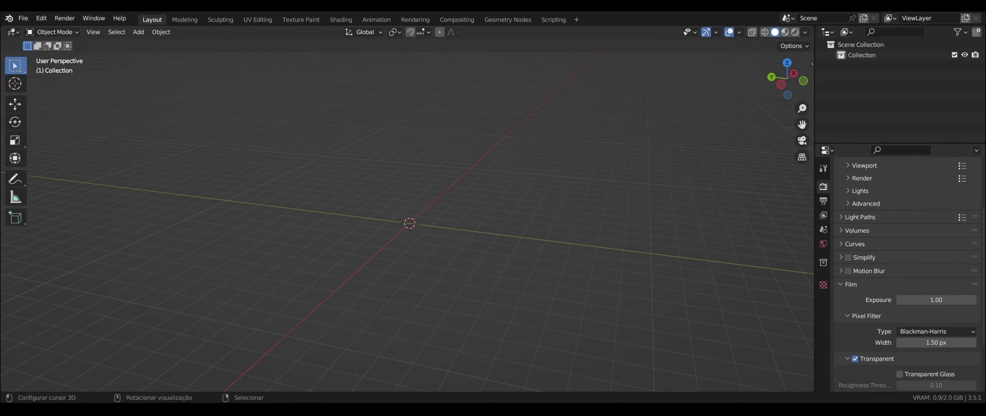
Add a 40-vertex circle aligned to the view, seen in front orthographic view.
{"action": "middle_click_drag", "start_coordinate": [618, 236], "coordinate": [394, 300]}
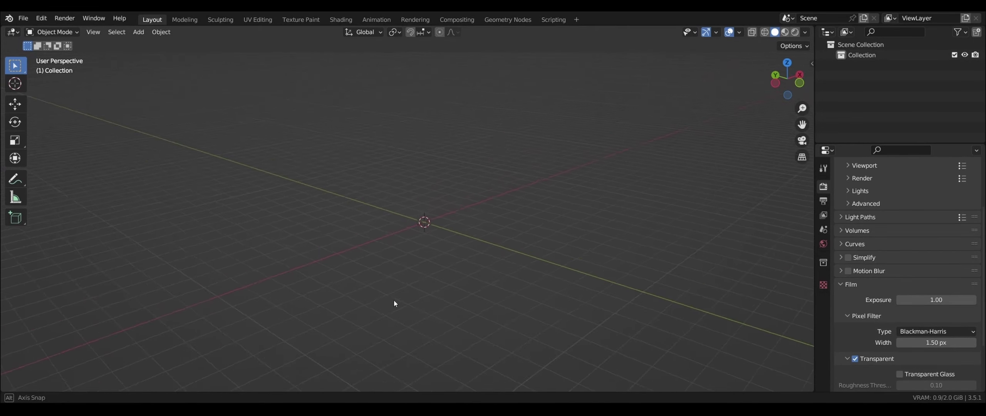
{"action": "key", "text": "shift+a"}
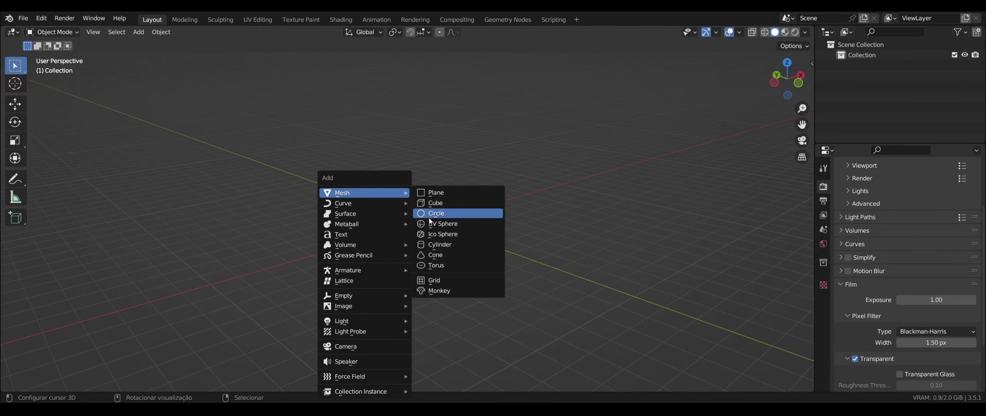
{"action": "left_click", "coordinate": [437, 213]}
{"action": "left_click", "coordinate": [38, 384]}
{"action": "left_click", "coordinate": [133, 272]}
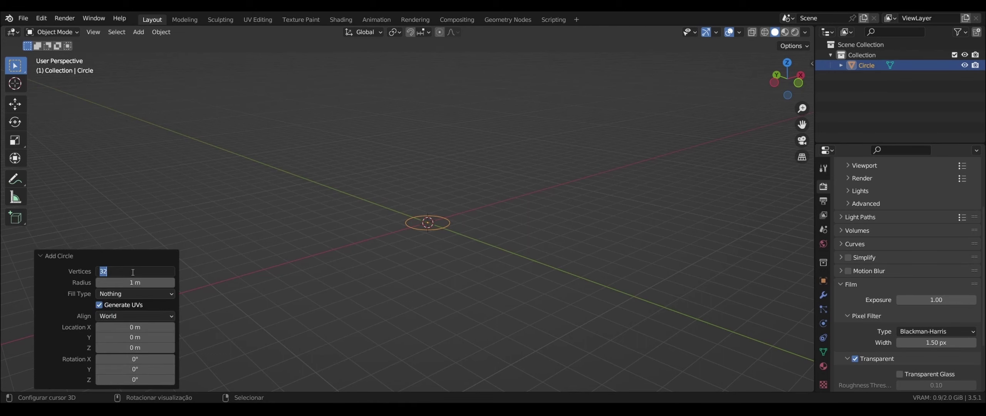
{"action": "key", "text": "Return"}
{"action": "mouse_move", "coordinate": [490, 334]}
{"action": "middle_mouse_down"}
{"action": "mouse_move", "coordinate": [413, 307]}
{"action": "mouse_move", "coordinate": [473, 310]}
{"action": "mouse_move", "coordinate": [434, 297]}
{"action": "middle_mouse_up"}
{"action": "key", "text": "KP_1"}
{"action": "left_click", "coordinate": [161, 316]}
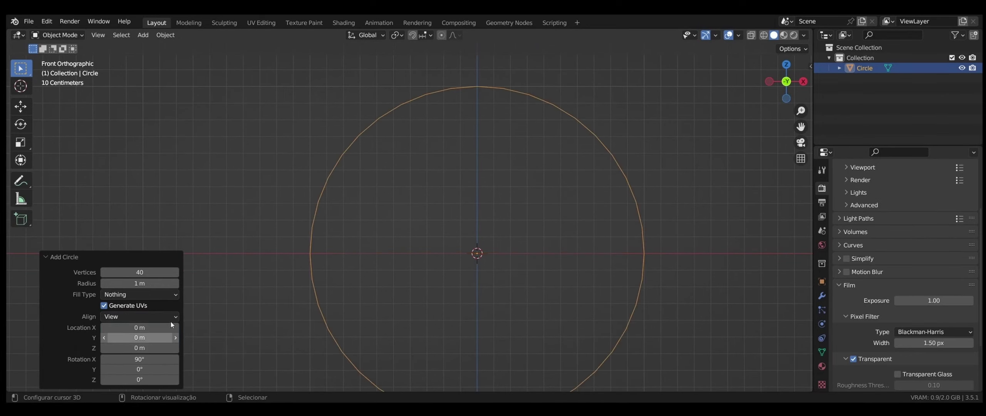
{"action": "scroll", "coordinate": [504, 266], "scroll_direction": "down", "scroll_amount": 2}
{"action": "scroll", "coordinate": [497, 258], "scroll_direction": "up", "scroll_amount": 1}
{"action": "scroll", "coordinate": [455, 254], "scroll_direction": "up", "scroll_amount": 1}
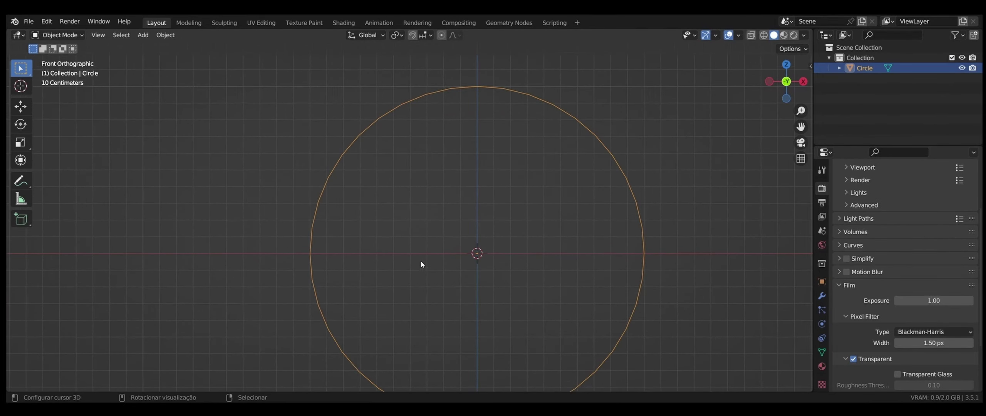
In Edit Mode, duplicate the circle loop and scale the copy smaller.
{"action": "key", "text": "Tab"}
{"action": "scroll", "coordinate": [464, 200], "scroll_direction": "down", "scroll_amount": 2}
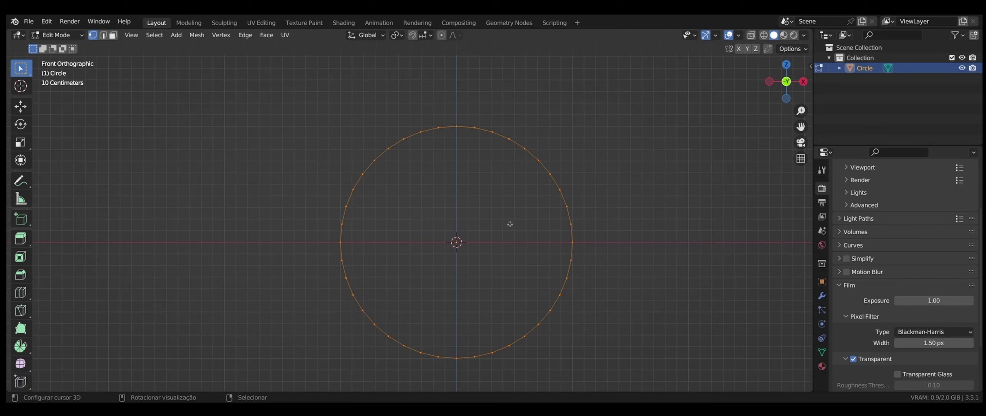
{"action": "scroll", "coordinate": [455, 264], "scroll_direction": "down", "scroll_amount": 1}
{"action": "scroll", "coordinate": [456, 259], "scroll_direction": "up", "scroll_amount": 2}
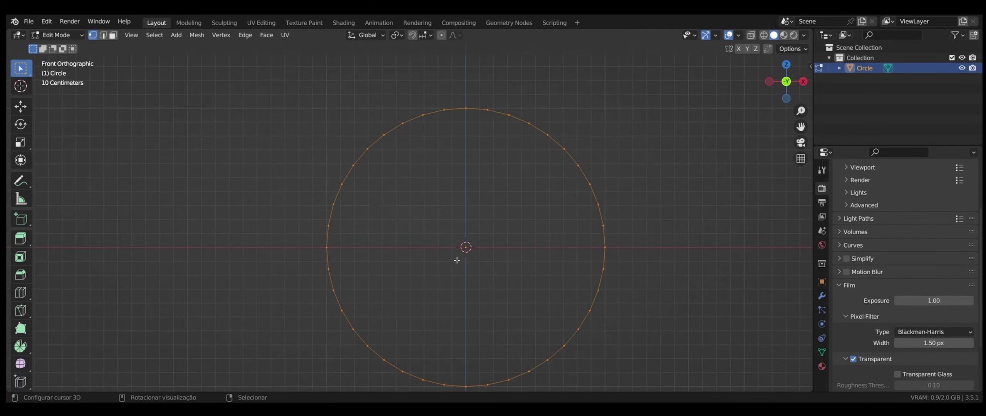
{"action": "middle_click_drag", "start_coordinate": [455, 260], "coordinate": [566, 301]}
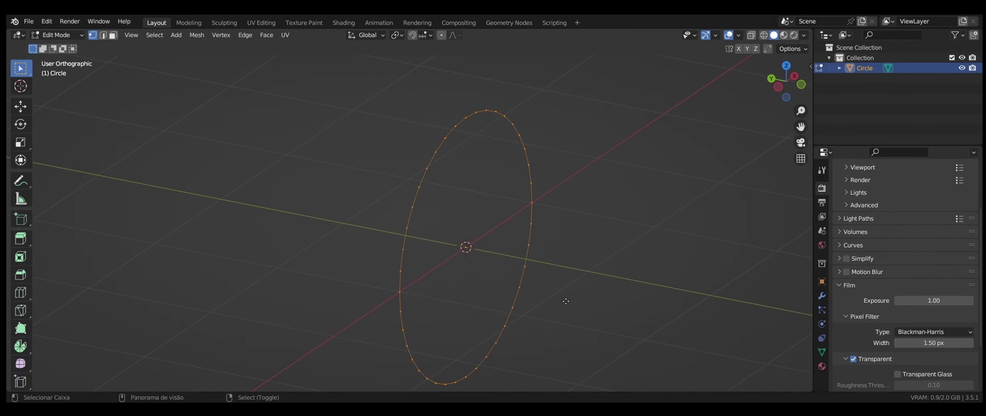
{"action": "key", "text": "shift+d"}
{"action": "key", "text": "s"}
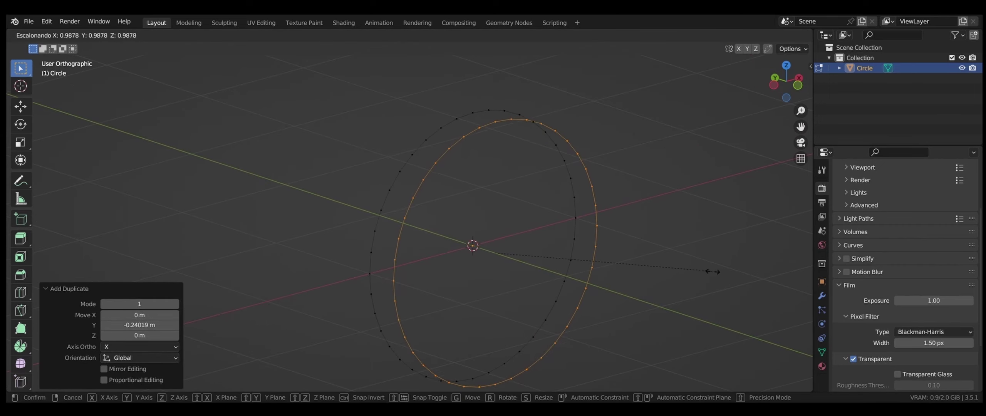
{"action": "left_click", "coordinate": [650, 273]}
Duplicate a loop again, offset it along Y and scale it up by 1.058.
{"action": "mouse_move", "coordinate": [453, 271]}
{"action": "middle_mouse_down"}
{"action": "mouse_move", "coordinate": [379, 242]}
{"action": "mouse_move", "coordinate": [459, 263]}
{"action": "mouse_move", "coordinate": [552, 200]}
{"action": "middle_mouse_up"}
{"action": "key", "text": "shift+d"}
{"action": "key", "text": "y"}
{"action": "left_click", "coordinate": [463, 262]}
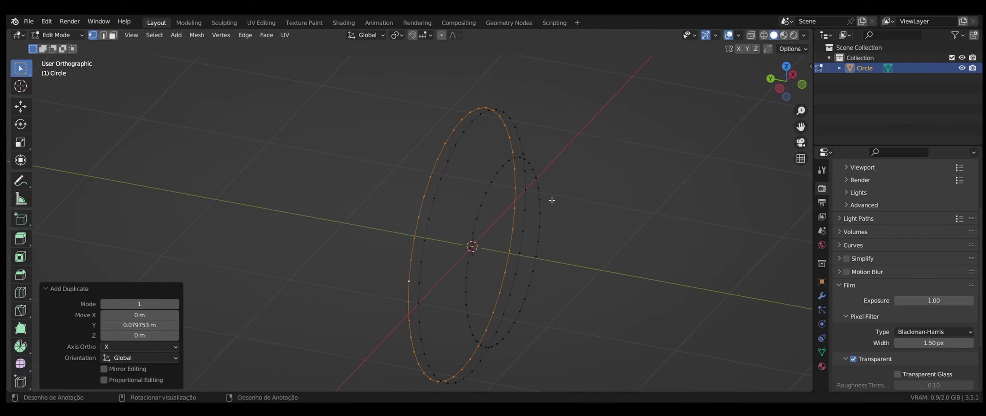
{"action": "key", "text": "s"}
{"action": "left_click", "coordinate": [578, 203]}
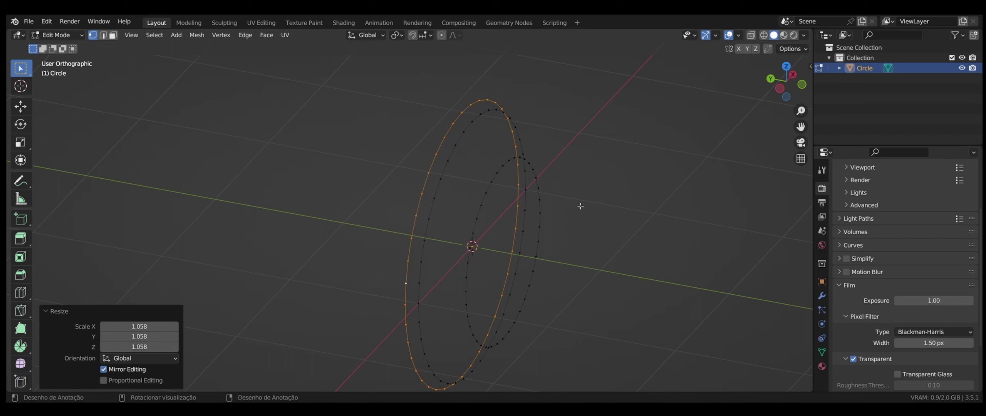
Bridge the two outer loops into a thin band, then select the inner circle loop.
{"action": "left_click", "coordinate": [445, 201], "text": "alt+shift"}
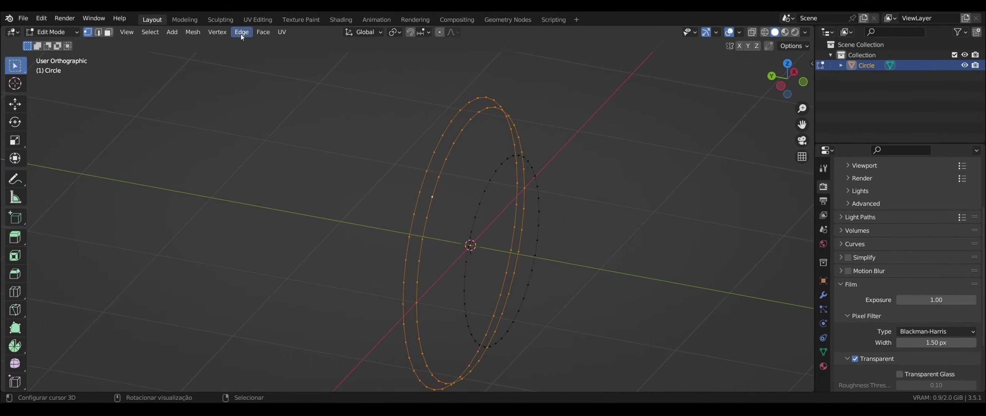
{"action": "left_click", "coordinate": [241, 33]}
{"action": "left_click", "coordinate": [266, 75]}
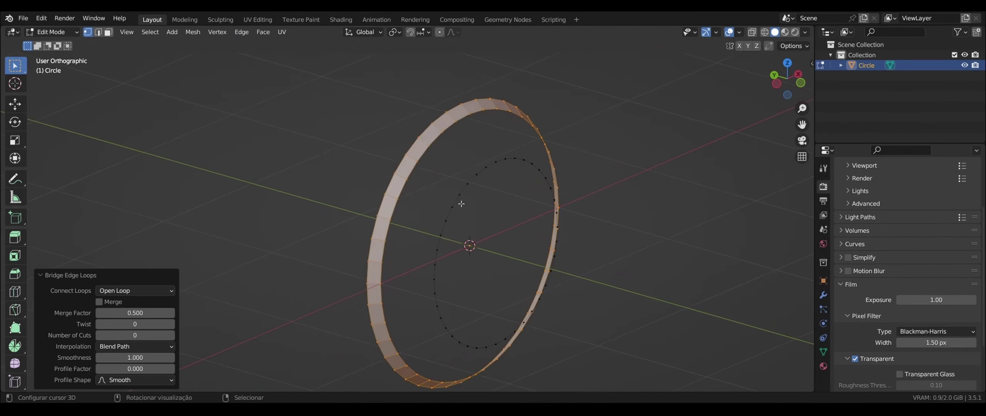
{"action": "left_click", "coordinate": [409, 179], "text": "alt"}
{"action": "left_click", "coordinate": [443, 225], "text": "alt"}
{"action": "middle_click_drag", "start_coordinate": [443, 226], "coordinate": [428, 216]}
Bridge the inner circle loop to the outer band.
{"action": "right_click", "coordinate": [427, 201]}
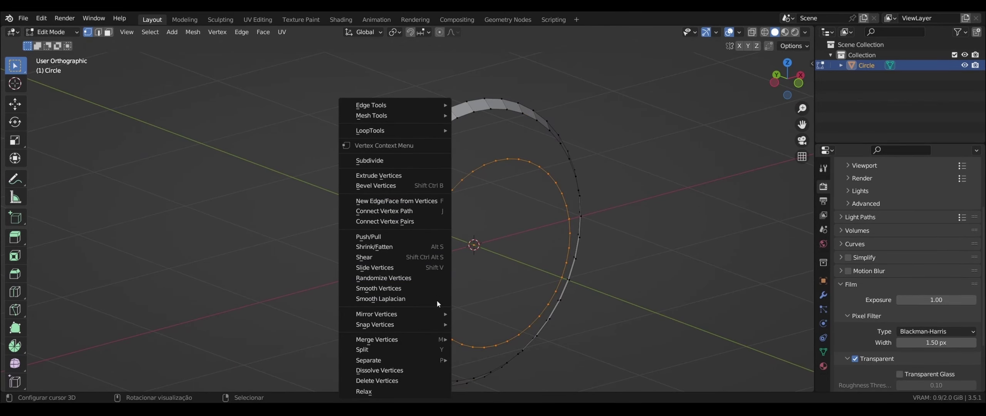
{"action": "left_click", "coordinate": [453, 115]}
{"action": "mouse_move", "coordinate": [453, 116]}
{"action": "middle_mouse_down"}
{"action": "mouse_move", "coordinate": [479, 185]}
{"action": "mouse_move", "coordinate": [509, 196]}
{"action": "mouse_move", "coordinate": [451, 200]}
{"action": "mouse_move", "coordinate": [489, 231]}
{"action": "mouse_move", "coordinate": [486, 215]}
{"action": "mouse_move", "coordinate": [542, 185]}
{"action": "mouse_move", "coordinate": [570, 185]}
{"action": "mouse_move", "coordinate": [458, 211]}
{"action": "mouse_move", "coordinate": [455, 161]}
{"action": "middle_mouse_up"}
Push the inner loop 0.068 m along Y to form a shallow cone.
{"action": "left_click", "coordinate": [483, 180], "text": "alt"}
{"action": "key", "text": "g"}
{"action": "key", "text": "y"}
{"action": "left_click", "coordinate": [512, 189]}
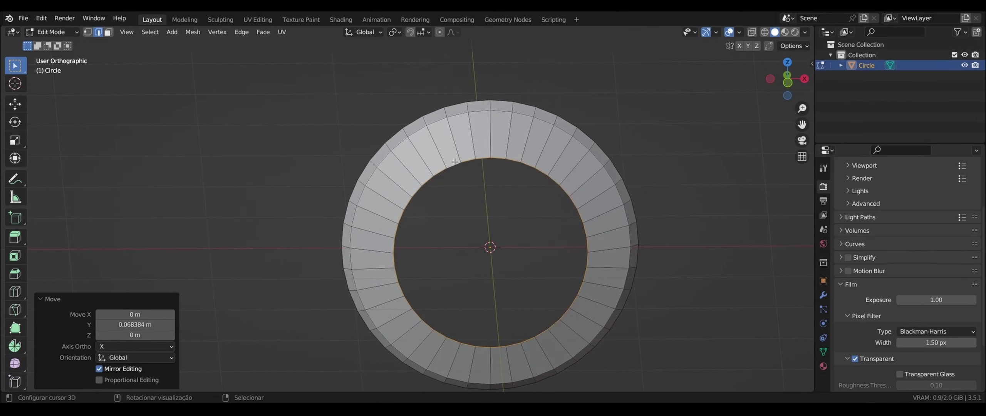
Fill the centre opening, extrude it and scale the face to 0.944.
{"action": "key", "text": "f"}
{"action": "middle_click_drag", "start_coordinate": [455, 162], "coordinate": [540, 169]}
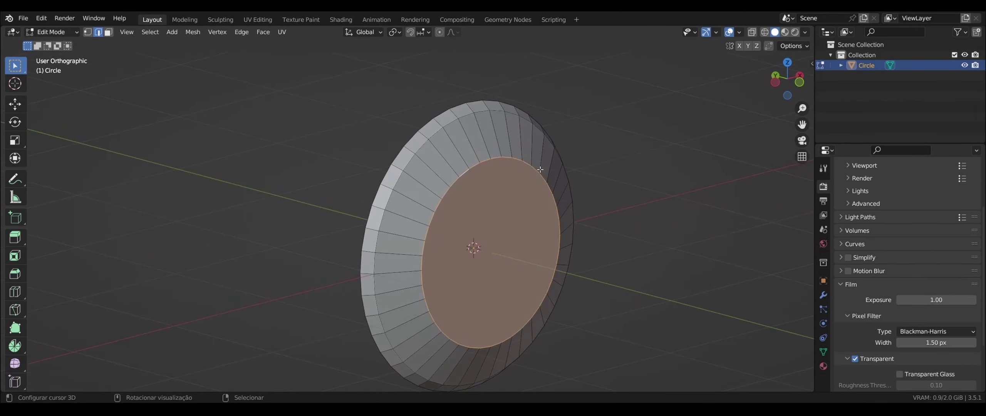
{"action": "key", "text": "e"}
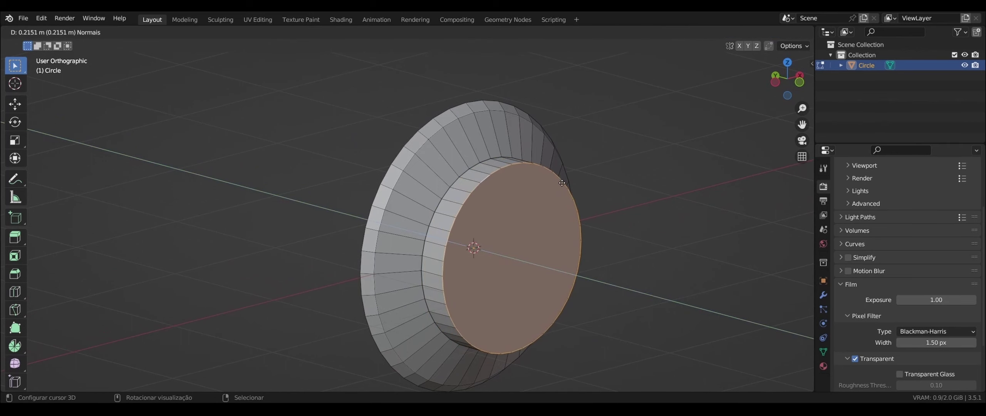
{"action": "left_click", "coordinate": [563, 184]}
{"action": "key", "text": "s"}
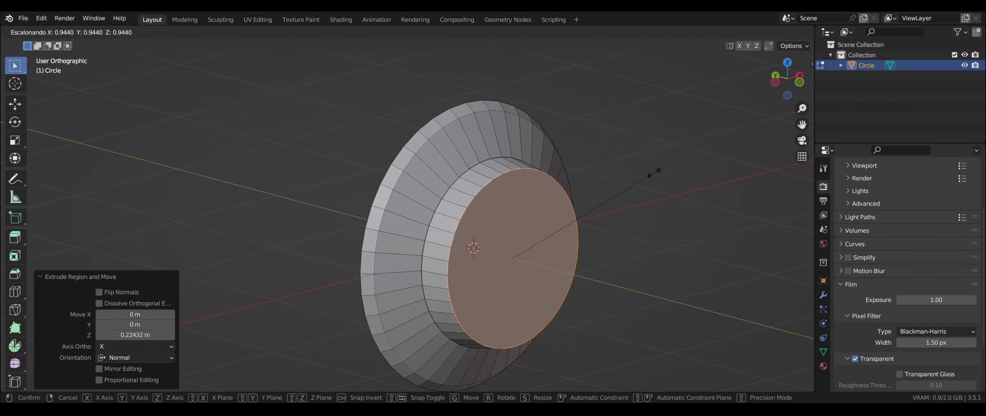
{"action": "left_click", "coordinate": [661, 174]}
Bevel the hub edges with 4 segments and return to Object Mode.
{"action": "key", "text": "ctrl+b"}
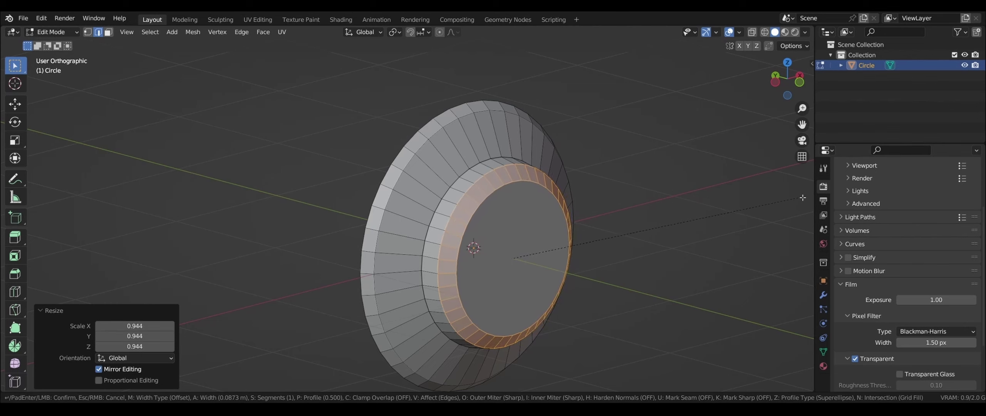
{"action": "left_click", "coordinate": [54, 209]}
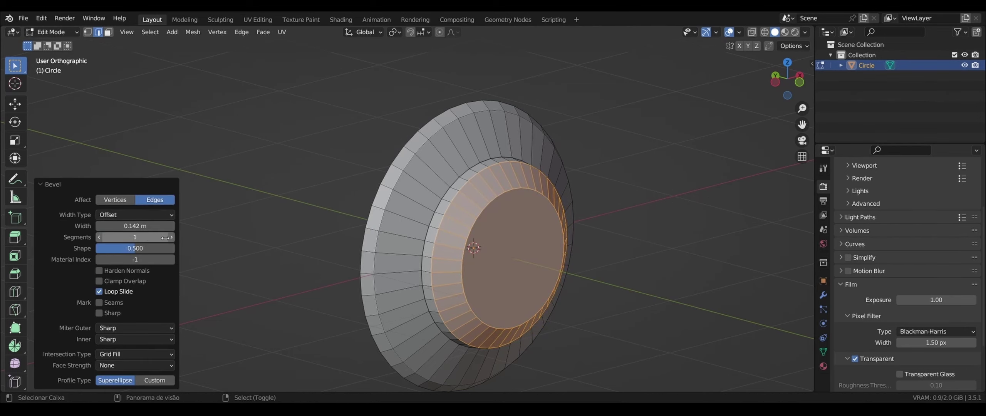
{"action": "left_click", "coordinate": [171, 237]}
{"action": "left_click", "coordinate": [171, 237]}
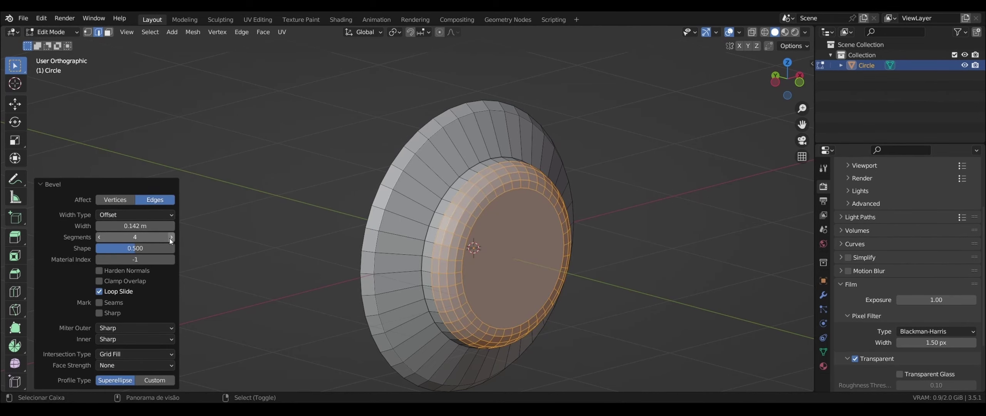
{"action": "key", "text": "Tab"}
{"action": "right_click", "coordinate": [464, 251]}
Apply Shade Auto Smooth to the dish and go back into Edit Mode.
{"action": "left_click", "coordinate": [420, 213]}
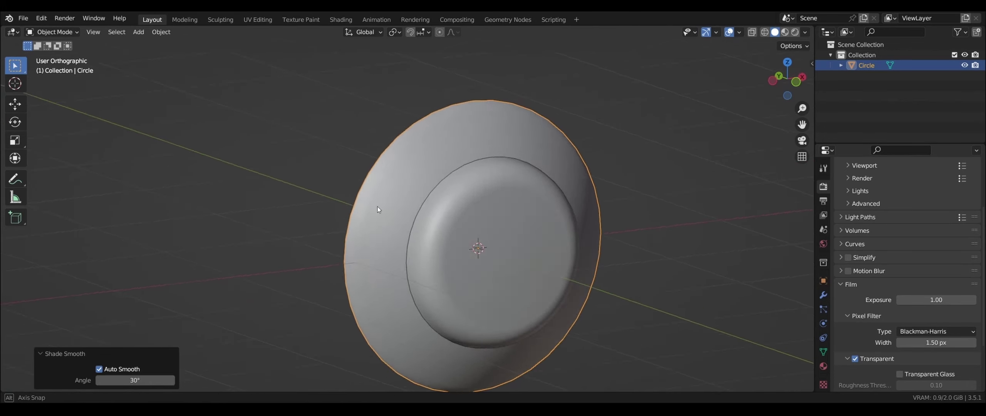
{"action": "mouse_move", "coordinate": [378, 206]}
{"action": "middle_mouse_down"}
{"action": "mouse_move", "coordinate": [260, 183]}
{"action": "mouse_move", "coordinate": [346, 225]}
{"action": "middle_mouse_up"}
{"action": "key", "text": "Tab"}
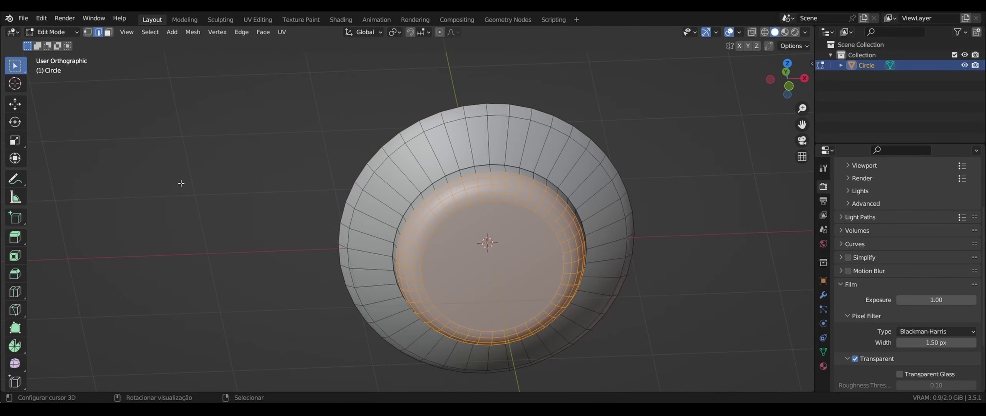
{"action": "middle_click_drag", "start_coordinate": [181, 184], "coordinate": [341, 158]}
Add a 2-cut loop cut across the outer ring, unslid, viewed from the front.
{"action": "key", "text": "ctrl+r"}
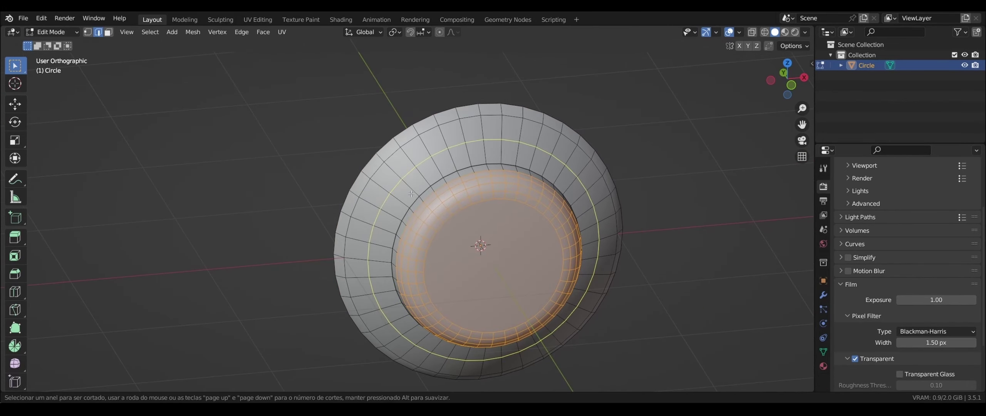
{"action": "key", "text": "2"}
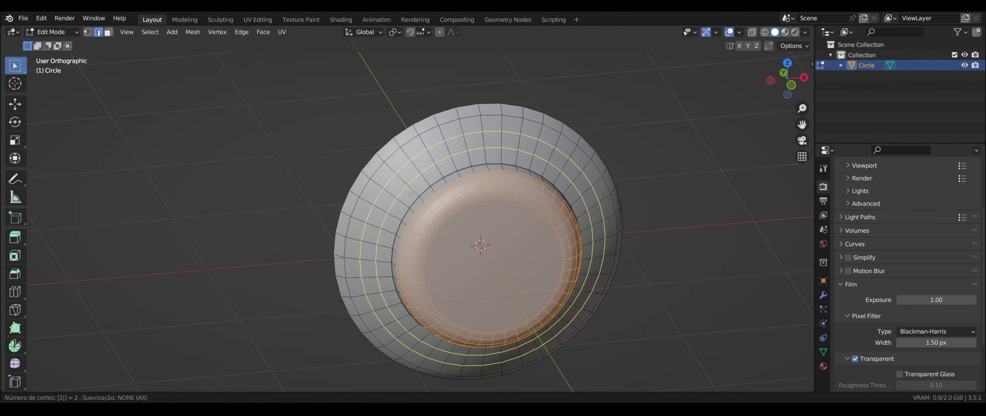
{"action": "left_click", "coordinate": [412, 193]}
{"action": "right_click", "coordinate": [411, 193]}
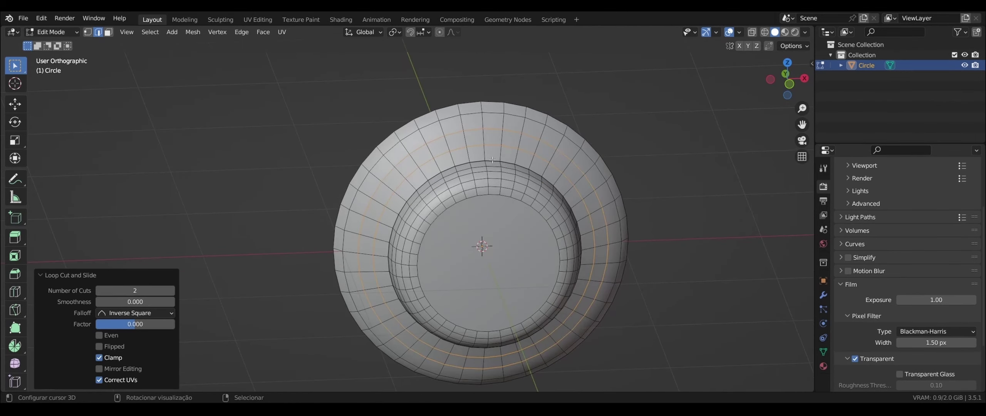
{"action": "key", "text": "KP_1"}
{"action": "middle_click_drag", "start_coordinate": [493, 160], "coordinate": [493, 159]}
{"action": "key", "text": "KP_1"}
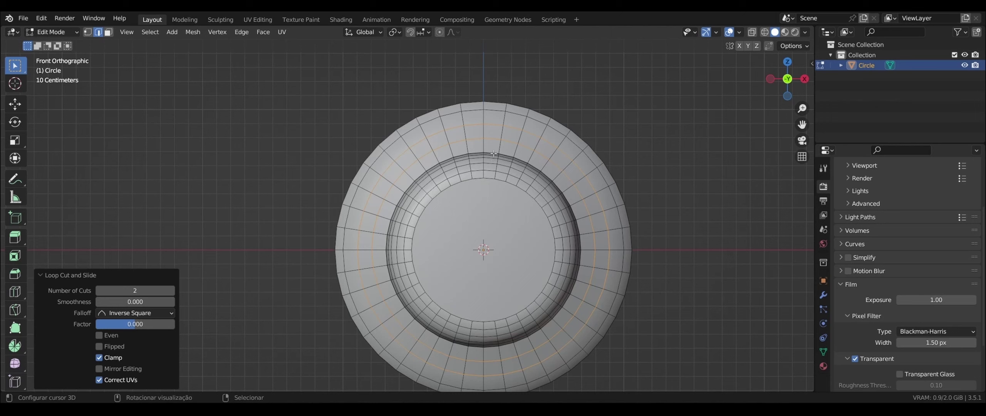
Select a path of faces at the ring's top and inset them by 0.05835 m.
{"action": "key", "text": "3"}
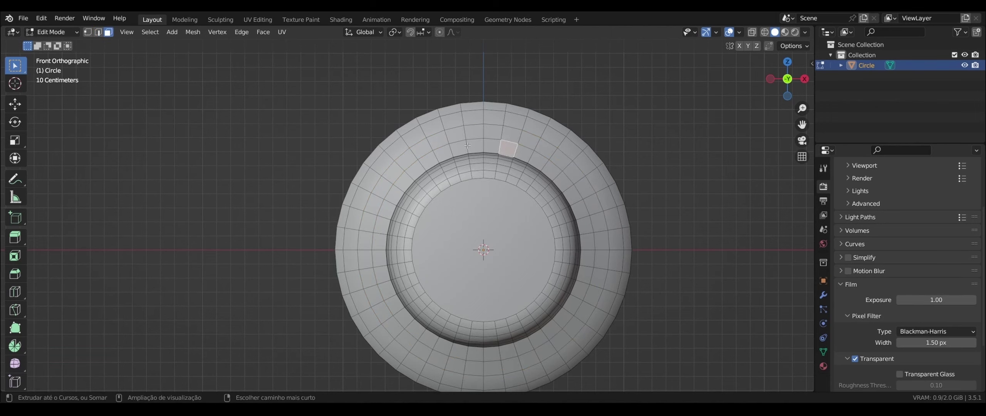
{"action": "left_click", "coordinate": [453, 147], "text": "ctrl"}
{"action": "left_click", "coordinate": [452, 121], "text": "ctrl"}
{"action": "left_click", "coordinate": [535, 127], "text": "ctrl"}
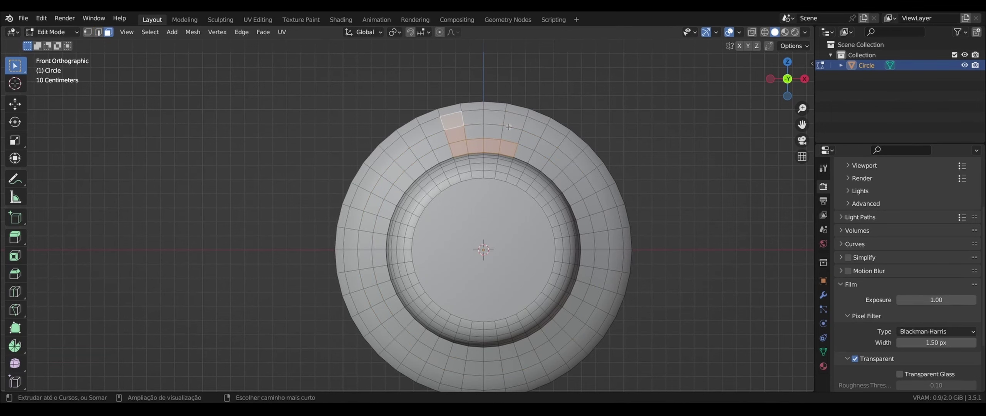
{"action": "left_click", "coordinate": [477, 136], "text": "ctrl"}
{"action": "left_click", "coordinate": [513, 135], "text": "ctrl"}
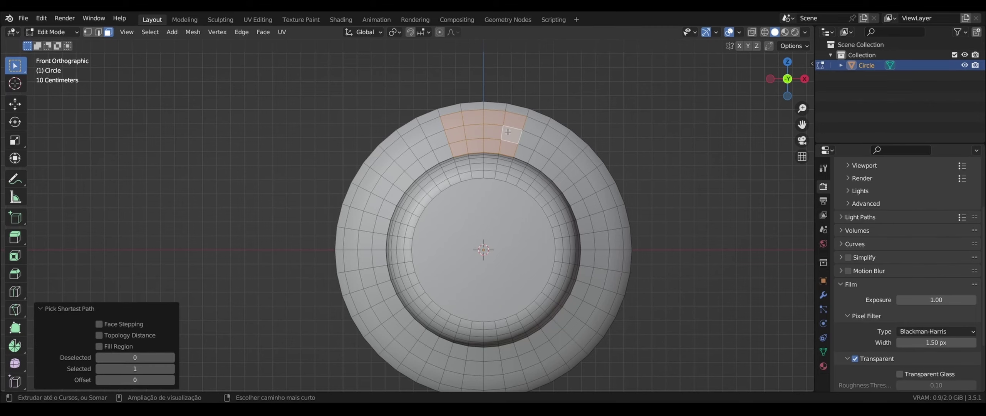
{"action": "scroll", "coordinate": [524, 212], "scroll_direction": "up", "scroll_amount": 2}
{"action": "scroll", "coordinate": [524, 212], "scroll_direction": "up", "scroll_amount": 2}
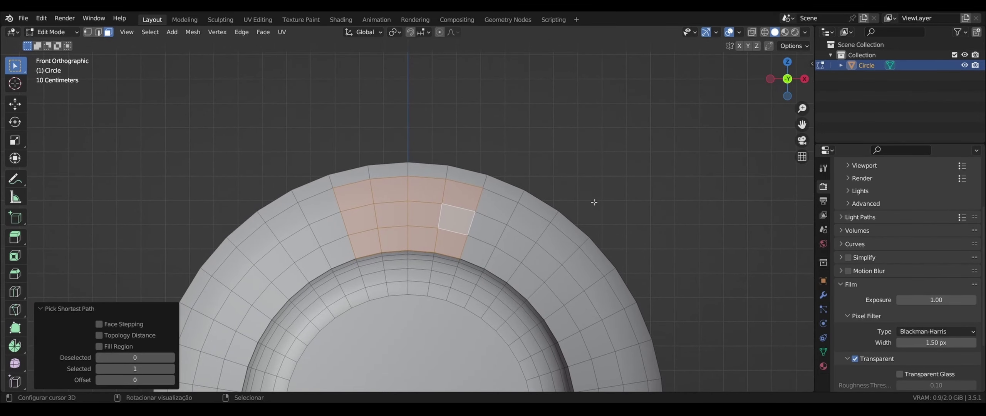
{"action": "key", "text": "i"}
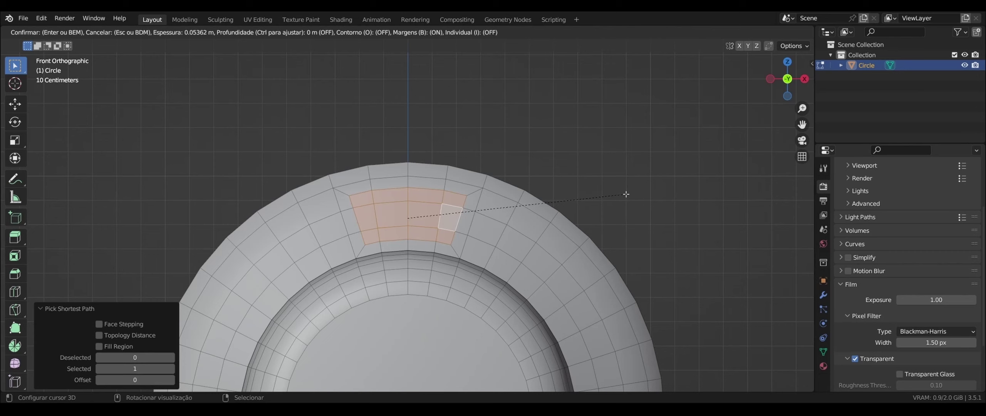
{"action": "left_click", "coordinate": [625, 195]}
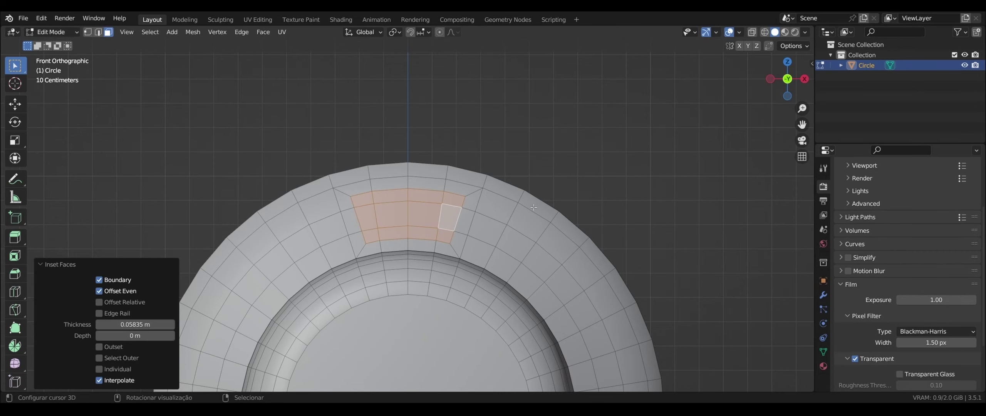
{"action": "key", "text": "1"}
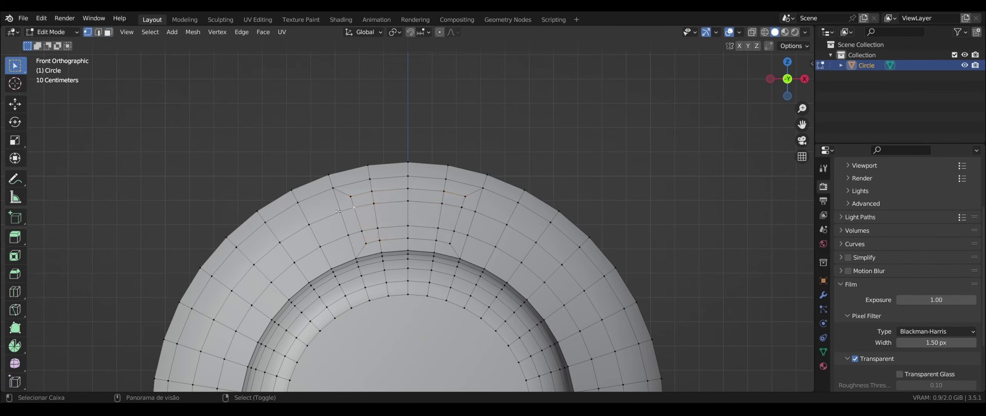
Merge the inset's corner vertices At Last into neighbouring rim vertices, then select all.
{"action": "key", "text": "m"}
{"action": "left_click", "coordinate": [331, 260]}
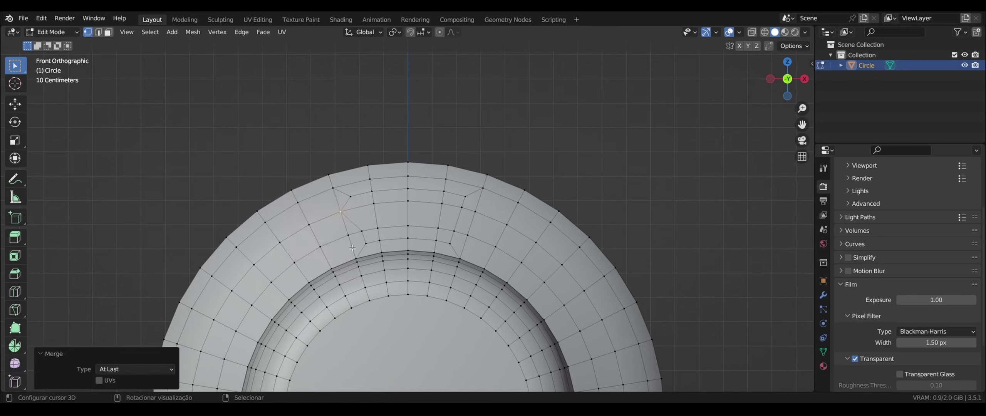
{"action": "key", "text": "m"}
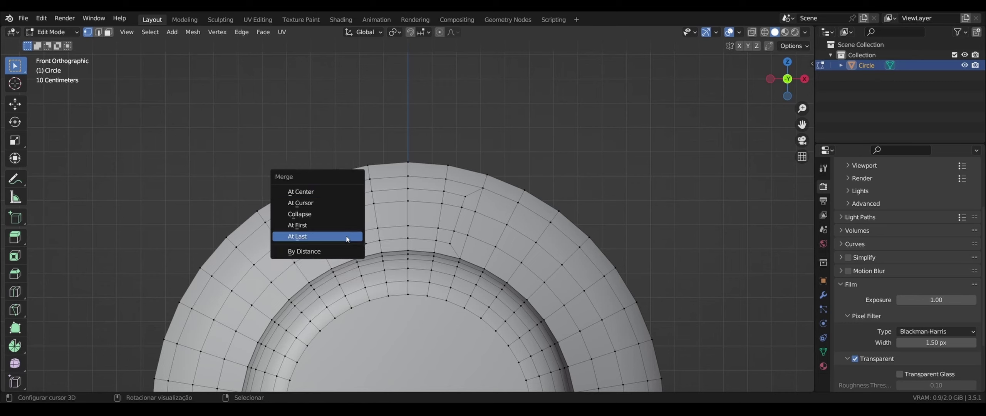
{"action": "left_click", "coordinate": [346, 236]}
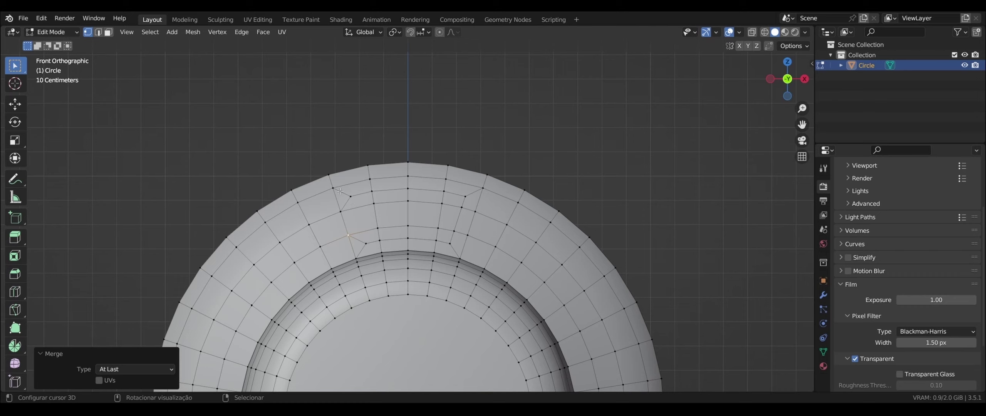
{"action": "left_click", "coordinate": [350, 195]}
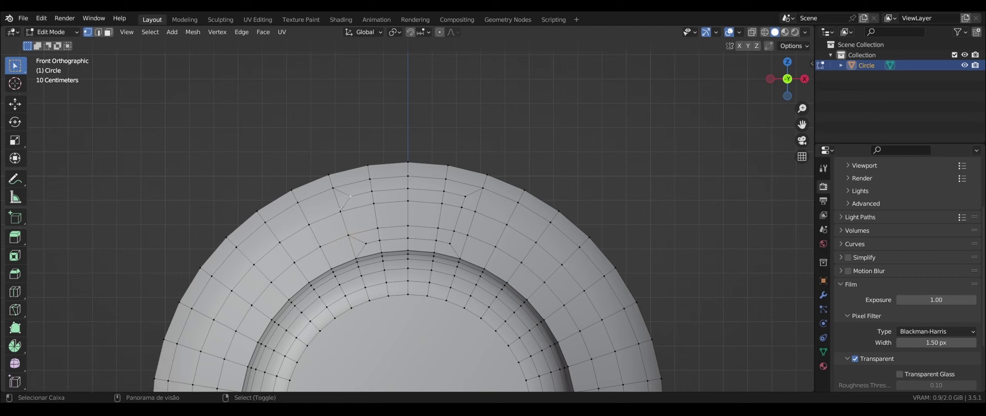
{"action": "key", "text": "m"}
{"action": "left_click", "coordinate": [340, 210]}
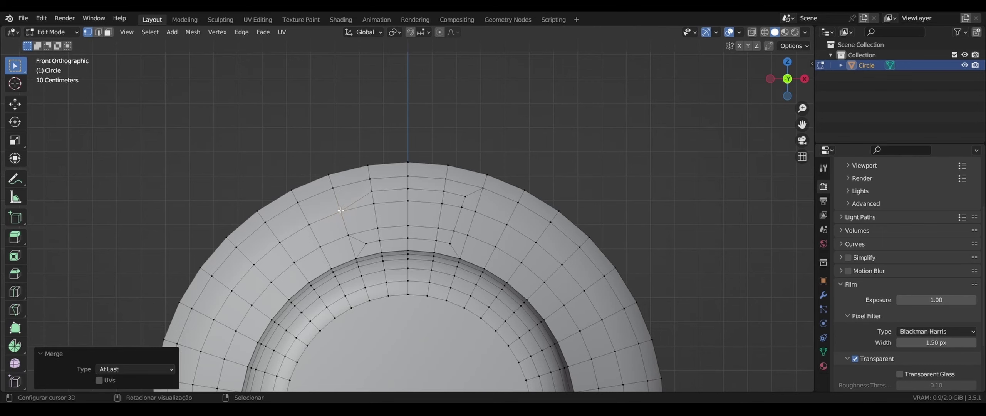
{"action": "key", "text": "a"}
{"action": "scroll", "coordinate": [366, 216], "scroll_direction": "down", "scroll_amount": 2}
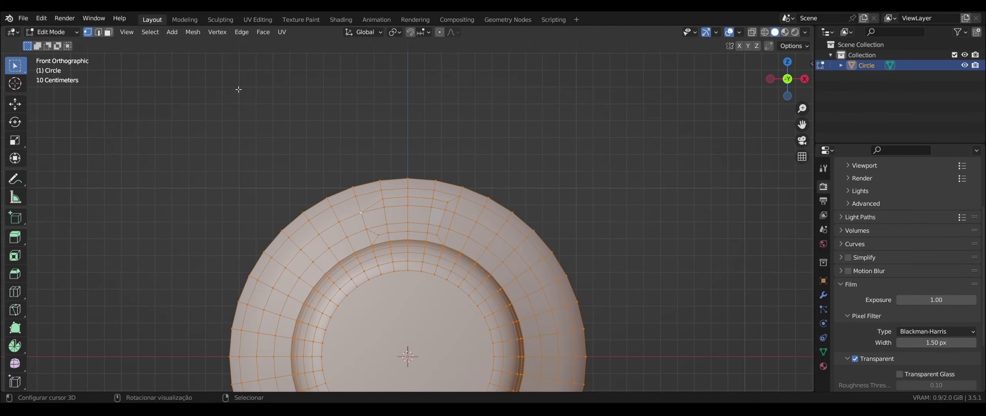
Symmetrize the mesh from -X to +X.
{"action": "left_click", "coordinate": [196, 34]}
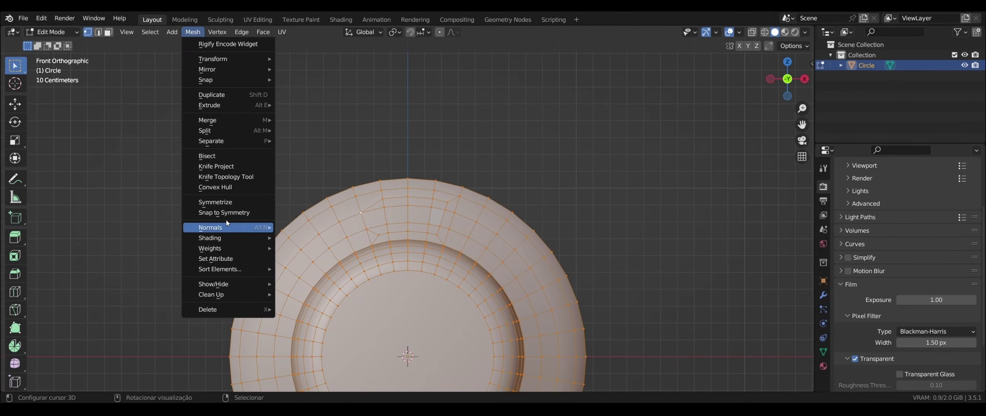
{"action": "left_click", "coordinate": [223, 202]}
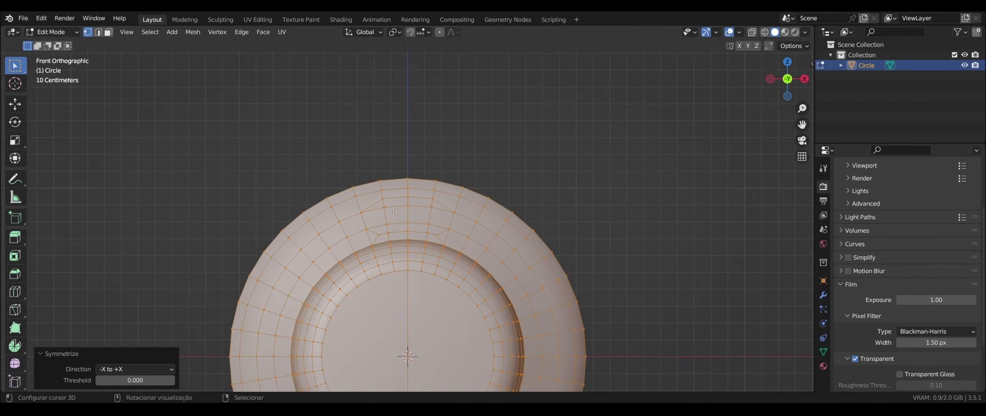
{"action": "scroll", "coordinate": [393, 211], "scroll_direction": "up", "scroll_amount": 3}
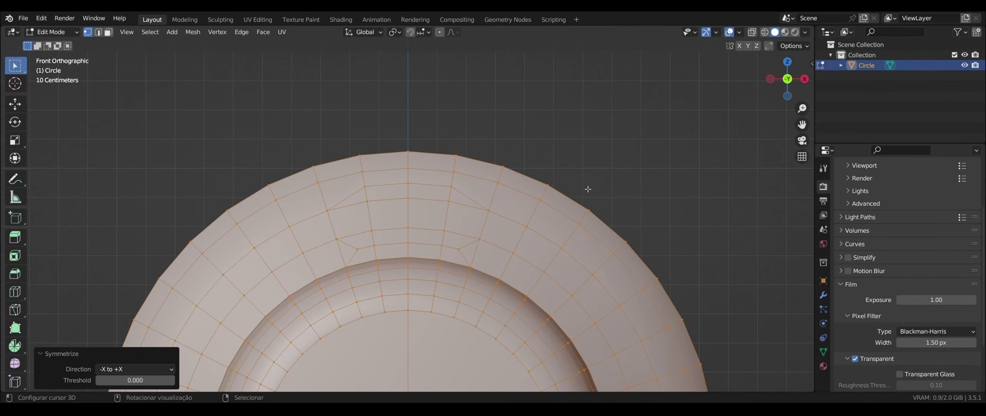
{"action": "key", "text": "ctrl"}
In Object Mode, add a Subdivision Surface modifier to the dish.
{"action": "key", "text": "Tab"}
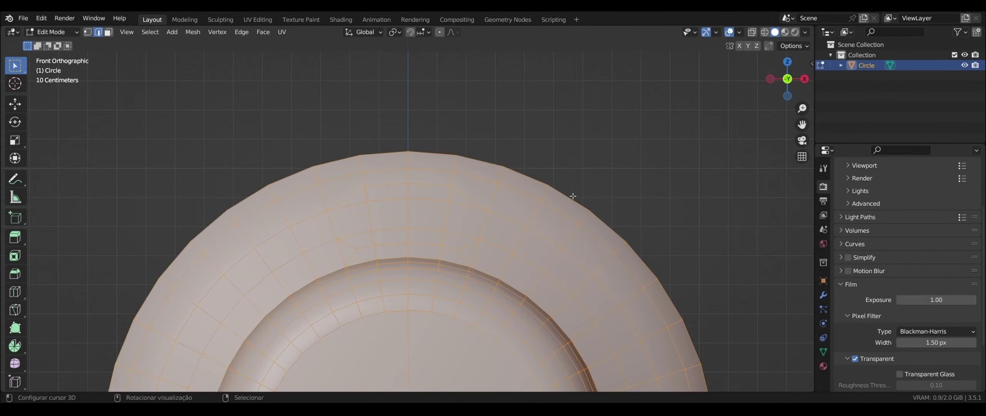
{"action": "scroll", "coordinate": [567, 194], "scroll_direction": "down", "scroll_amount": 4}
{"action": "scroll", "coordinate": [501, 208], "scroll_direction": "down", "scroll_amount": 1}
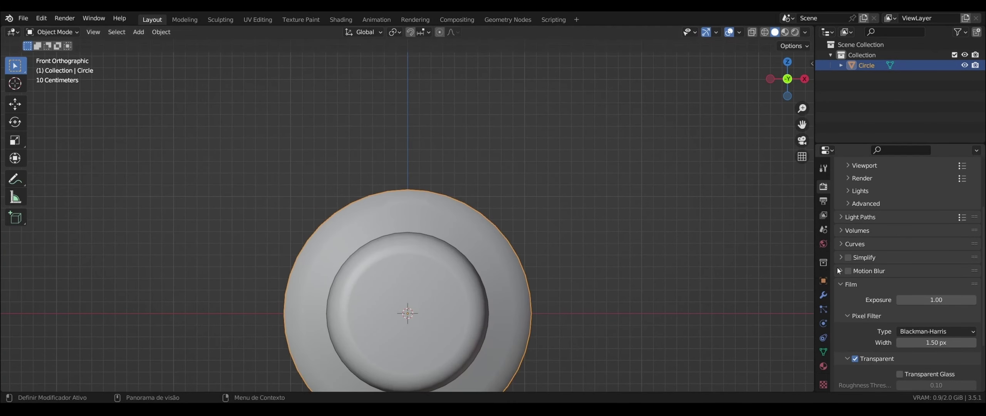
{"action": "left_click", "coordinate": [823, 295]}
{"action": "left_click", "coordinate": [857, 186]}
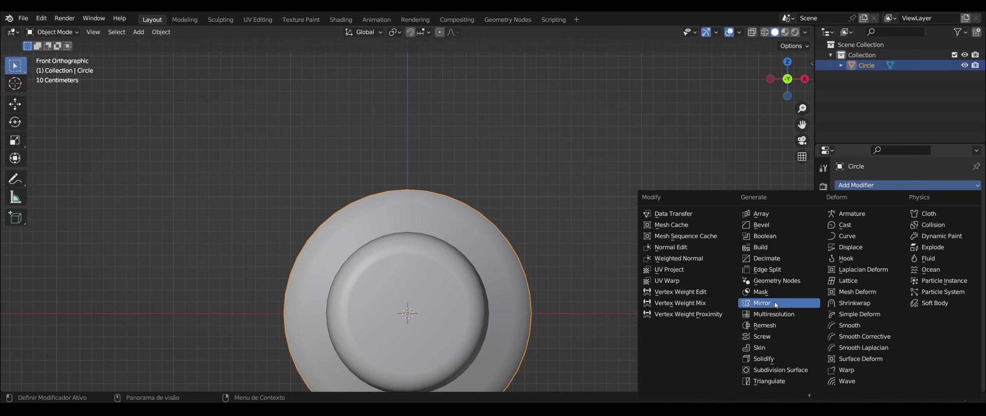
{"action": "left_click", "coordinate": [774, 370]}
Set viewport subdivision level to 2 and return to Edit Mode.
{"action": "key", "text": "ctrl+2"}
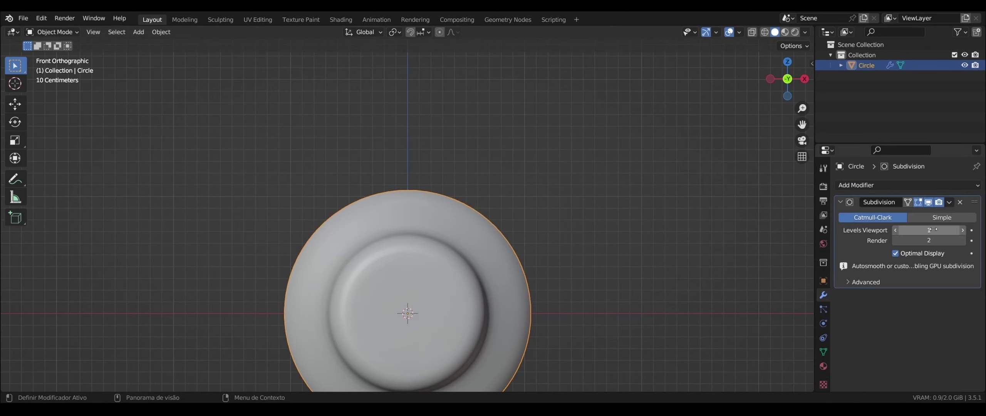
{"action": "key", "text": "Tab"}
{"action": "scroll", "coordinate": [510, 223], "scroll_direction": "up", "scroll_amount": 2}
{"action": "scroll", "coordinate": [509, 223], "scroll_direction": "up", "scroll_amount": 4}
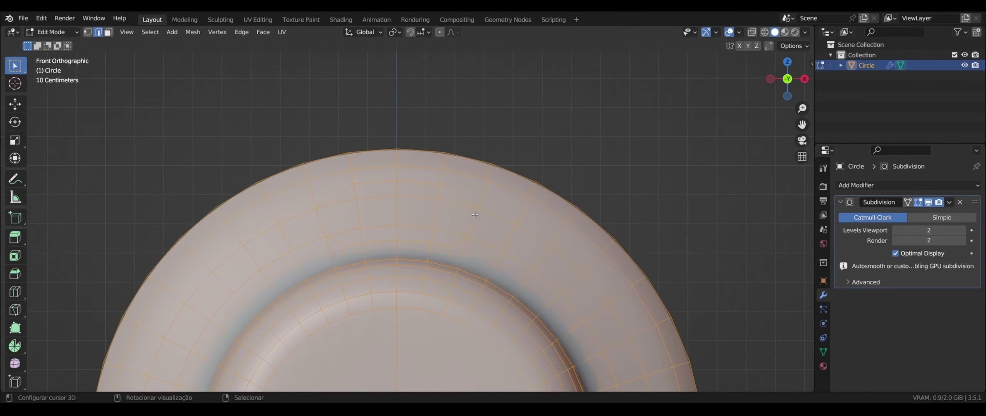
{"action": "scroll", "coordinate": [474, 215], "scroll_direction": "down", "scroll_amount": 2}
Select the slot's inner faces and delete them to open a hole.
{"action": "left_click", "coordinate": [438, 225]}
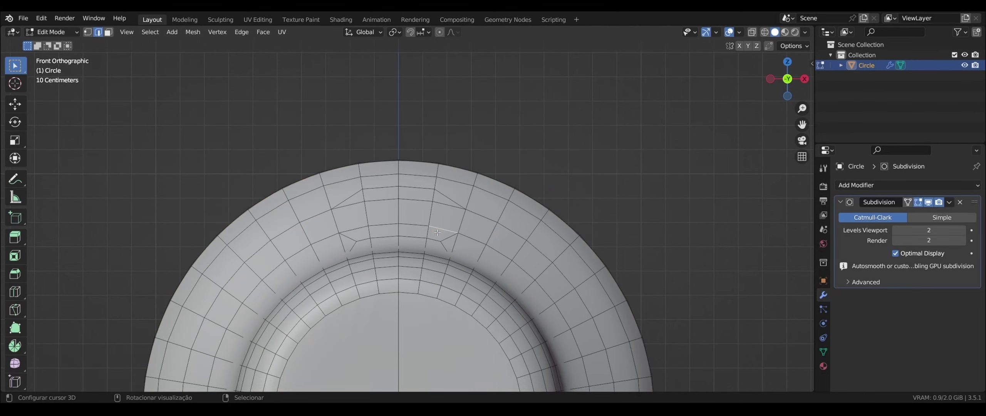
{"action": "scroll", "coordinate": [435, 225], "scroll_direction": "down", "scroll_amount": 1}
{"action": "scroll", "coordinate": [432, 226], "scroll_direction": "down", "scroll_amount": 1}
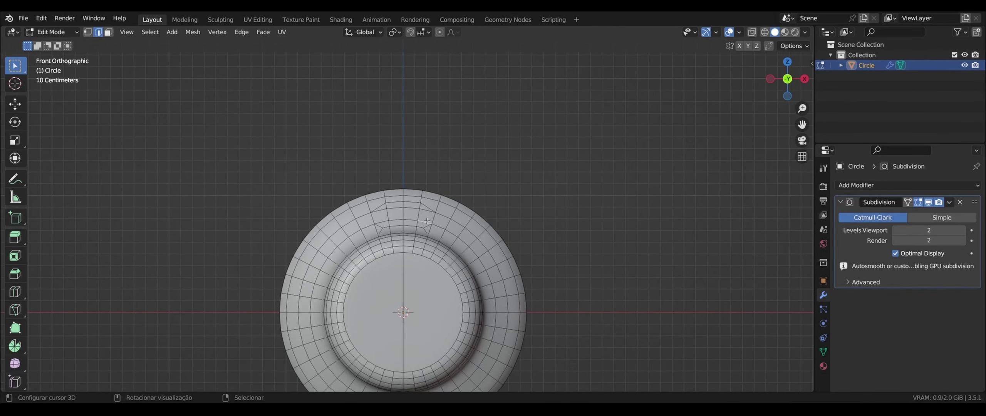
{"action": "scroll", "coordinate": [427, 223], "scroll_direction": "up", "scroll_amount": 2}
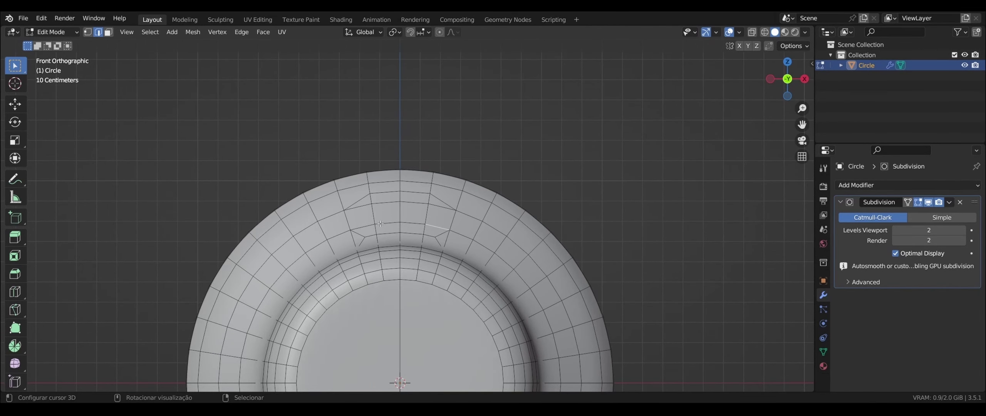
{"action": "left_click", "coordinate": [396, 204], "text": "shift"}
{"action": "key", "text": "x"}
{"action": "left_click", "coordinate": [384, 202]}
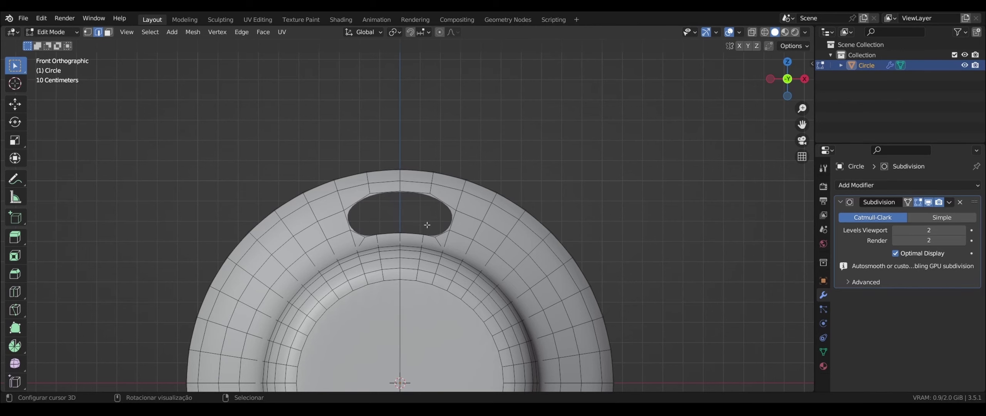
Turn on X-ray, switch to vertex mode and pick a top-rim vertex.
{"action": "scroll", "coordinate": [427, 225], "scroll_direction": "down", "scroll_amount": 3}
{"action": "key", "text": "alt+z"}
{"action": "key", "text": "1"}
{"action": "key", "text": "a"}
{"action": "left_click", "coordinate": [385, 146]}
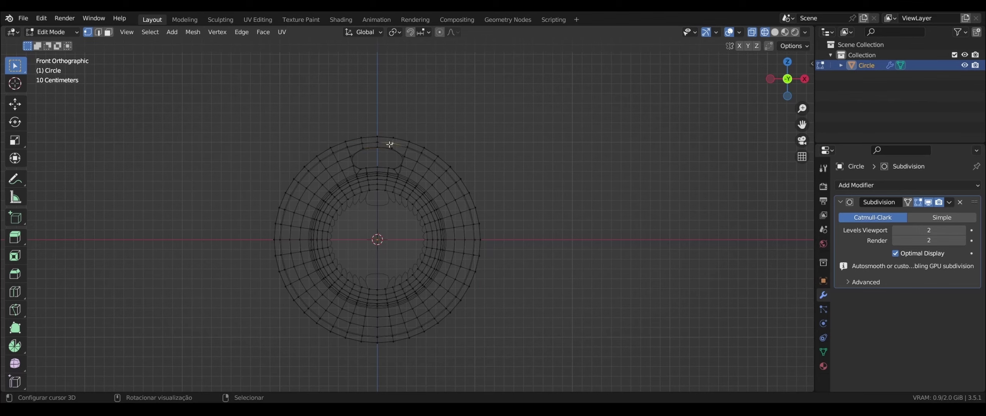
Box-select and delete the right half of the dish mesh.
{"action": "key", "text": "v"}
{"action": "right_click", "coordinate": [389, 134]}
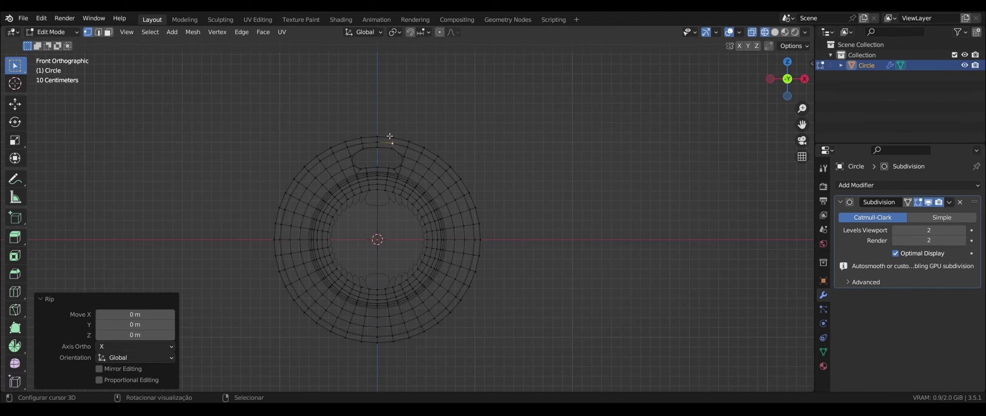
{"action": "key", "text": "b"}
{"action": "left_click_drag", "start_coordinate": [381, 131], "coordinate": [519, 367]}
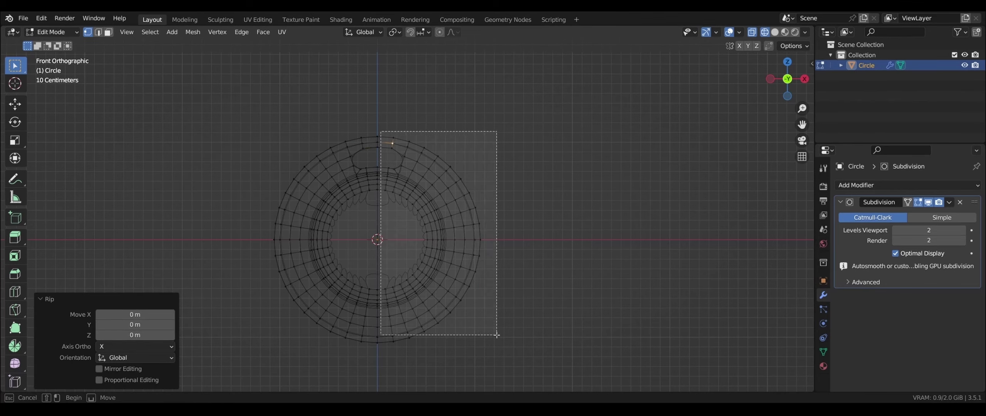
{"action": "key", "text": "x"}
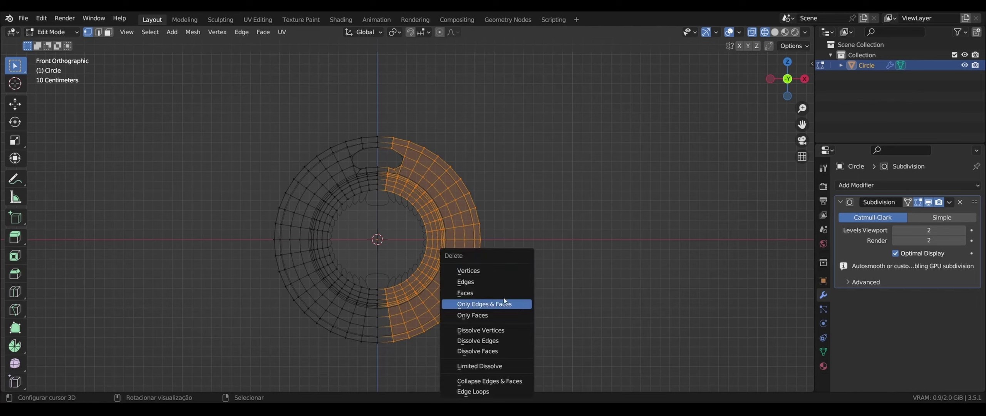
{"action": "left_click", "coordinate": [476, 272]}
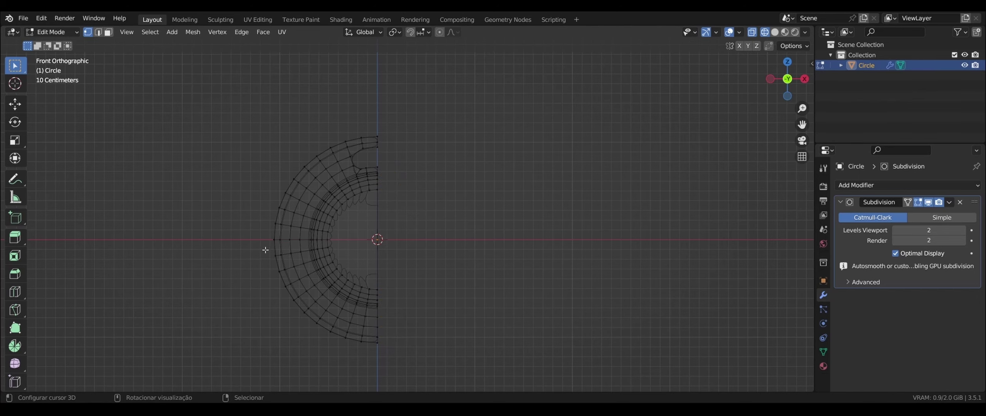
Box-select and delete the lower vertices, leaving the upper-left quarter.
{"action": "key", "text": "b"}
{"action": "left_click_drag", "start_coordinate": [264, 246], "coordinate": [531, 365]}
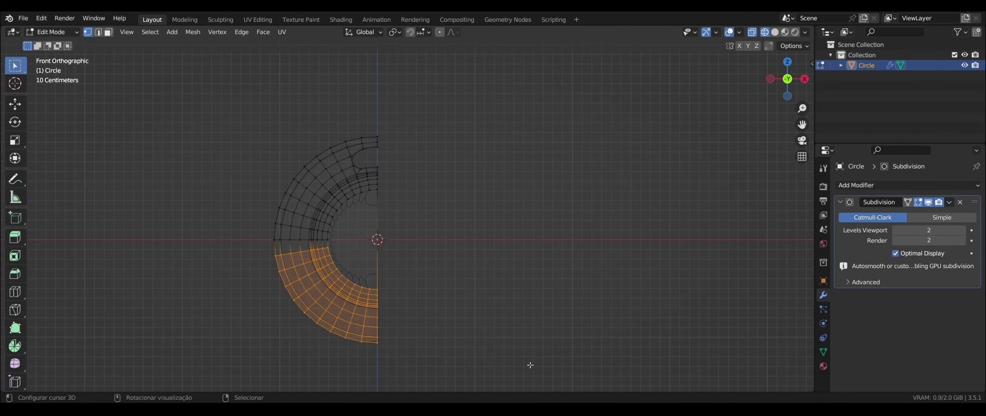
{"action": "key", "text": "x"}
{"action": "left_click", "coordinate": [471, 275]}
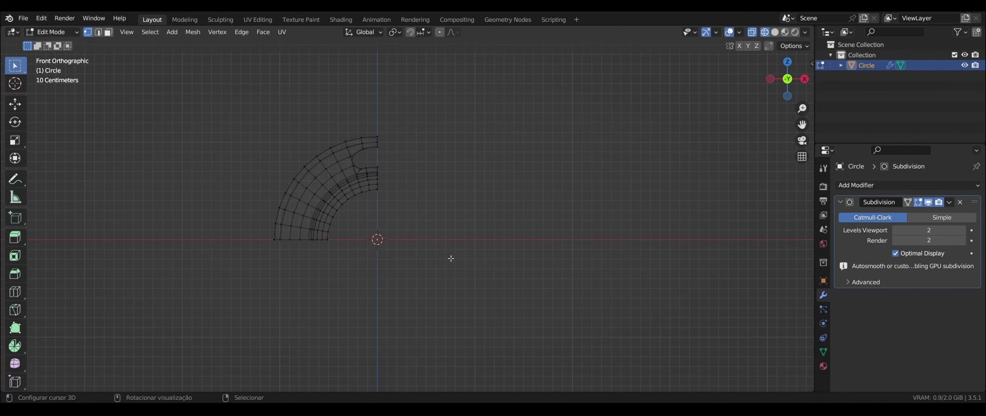
Circle-select the lower-left part of the quarter and delete its vertices, leaving a narrow wedge.
{"action": "key", "text": "Home"}
{"action": "key", "text": "c"}
{"action": "mouse_move", "coordinate": [352, 220]}
{"action": "left_mouse_down"}
{"action": "mouse_move", "coordinate": [400, 253]}
{"action": "mouse_move", "coordinate": [352, 253]}
{"action": "left_mouse_up"}
{"action": "key", "text": "Escape"}
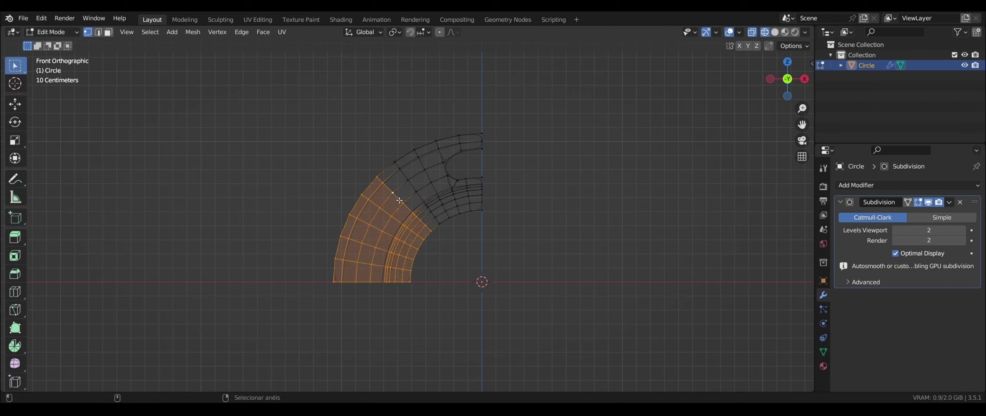
{"action": "key", "text": "x"}
{"action": "left_click", "coordinate": [421, 199]}
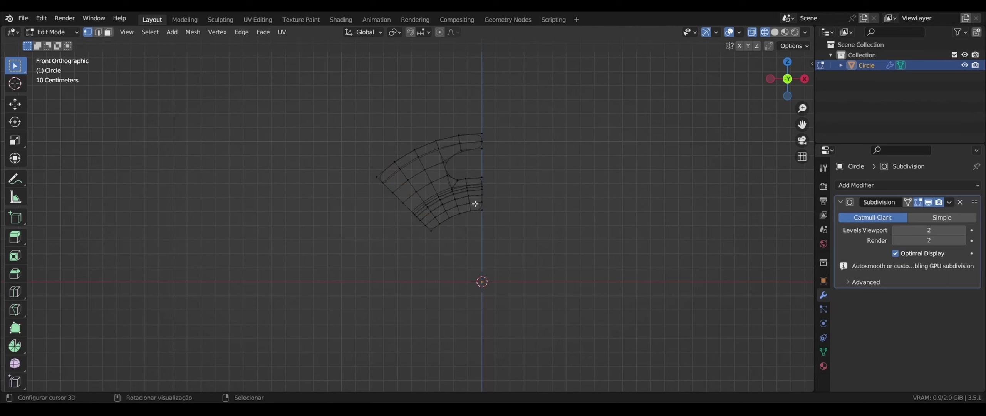
Symmetrize the wedge into one full slotted segment and duplicate it in place.
{"action": "key", "text": "a"}
{"action": "left_click", "coordinate": [198, 33]}
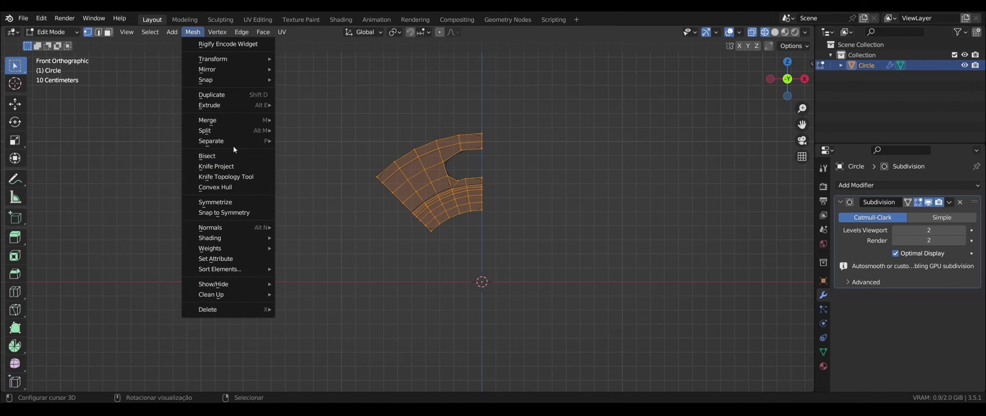
{"action": "left_click", "coordinate": [229, 202]}
{"action": "middle_click_drag", "start_coordinate": [527, 236], "coordinate": [445, 200], "text": "shift"}
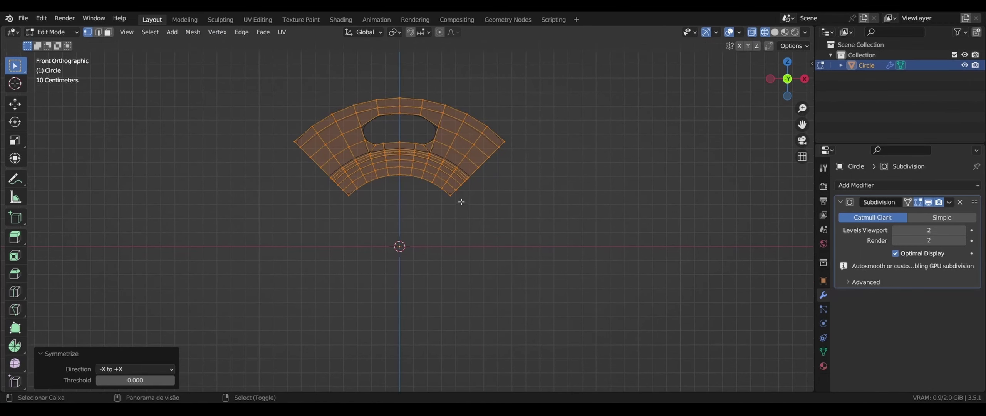
{"action": "key", "text": "shift+d"}
{"action": "right_click", "coordinate": [456, 187]}
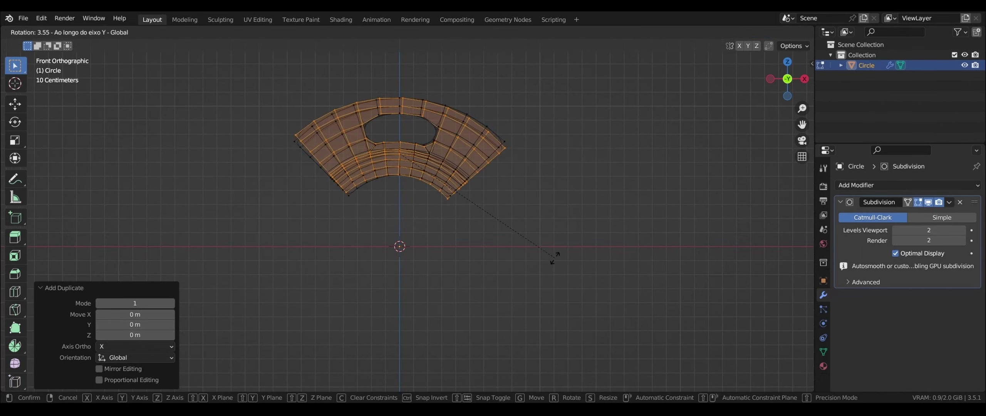
Set the pivot point to the 3D cursor and rotate the duplicate 90° about Y.
{"action": "left_click", "coordinate": [393, 33]}
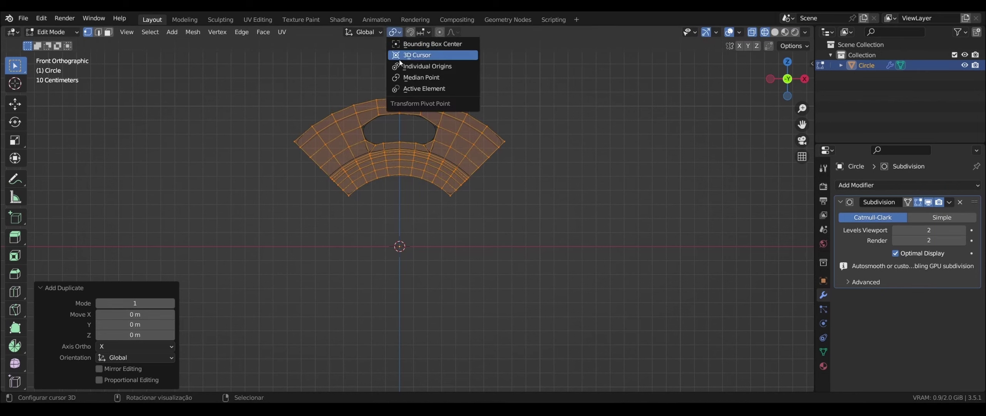
{"action": "left_click", "coordinate": [405, 57]}
{"action": "key", "text": "r"}
{"action": "key", "text": "y"}
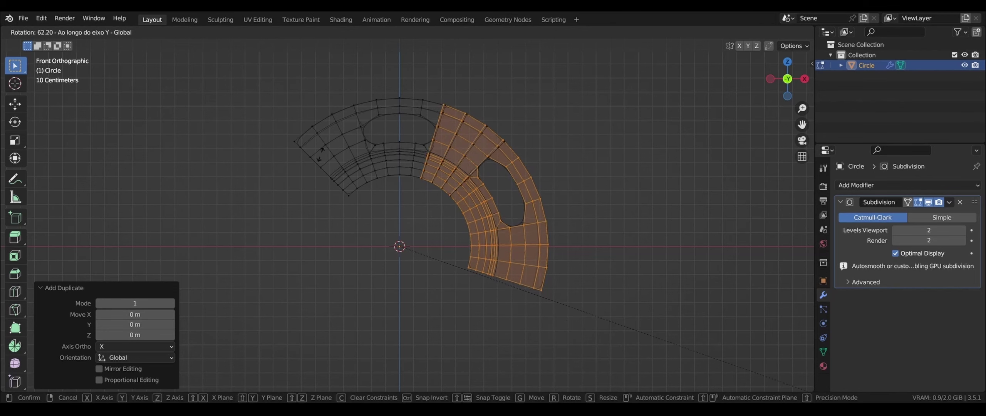
{"action": "scroll", "coordinate": [386, 259], "scroll_direction": "down", "scroll_amount": 3}
{"action": "scroll", "coordinate": [386, 258], "scroll_direction": "down", "scroll_amount": 2}
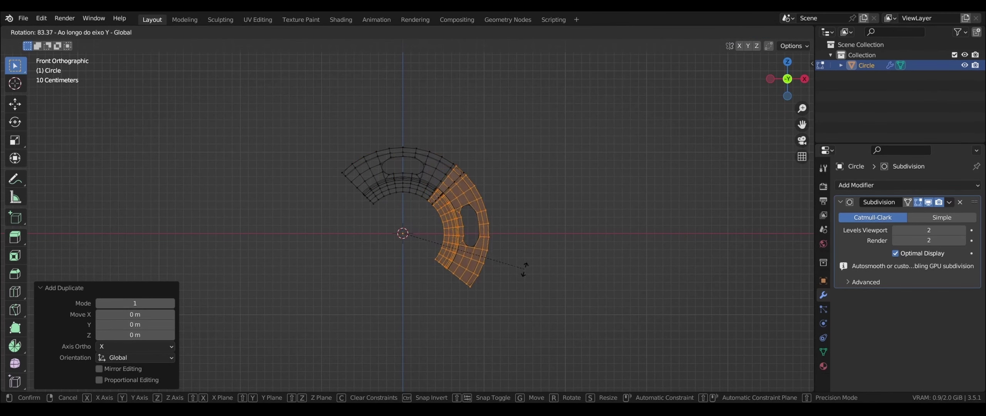
{"action": "right_click", "coordinate": [538, 291]}
{"action": "type", "text": "r"}
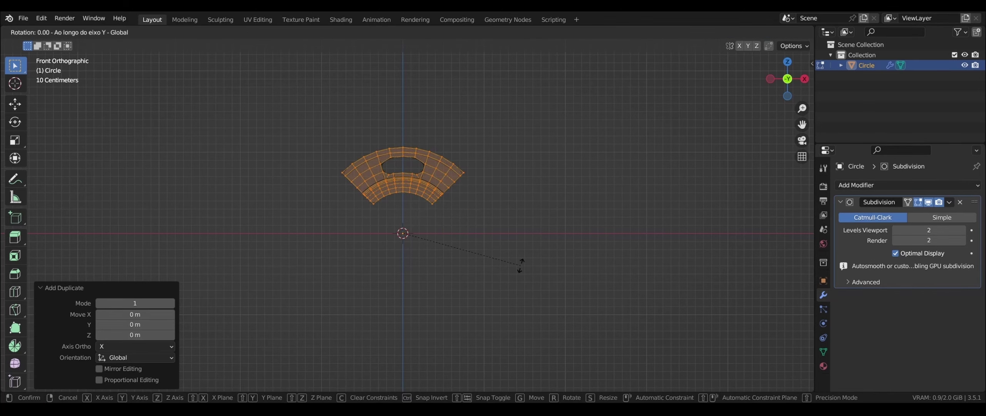
{"action": "type", "text": "y90"}
{"action": "key", "text": "Return"}
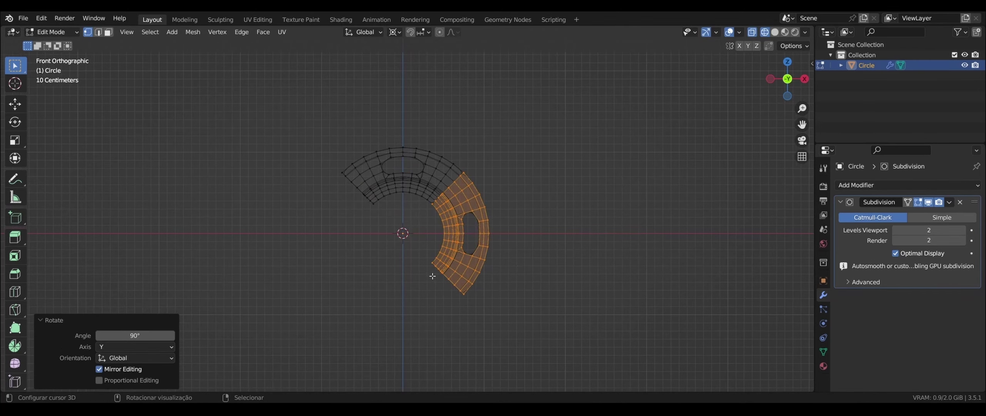
Select the whole mesh and merge by distance to weld the seam between segments.
{"action": "scroll", "coordinate": [411, 263], "scroll_direction": "down", "scroll_amount": 1}
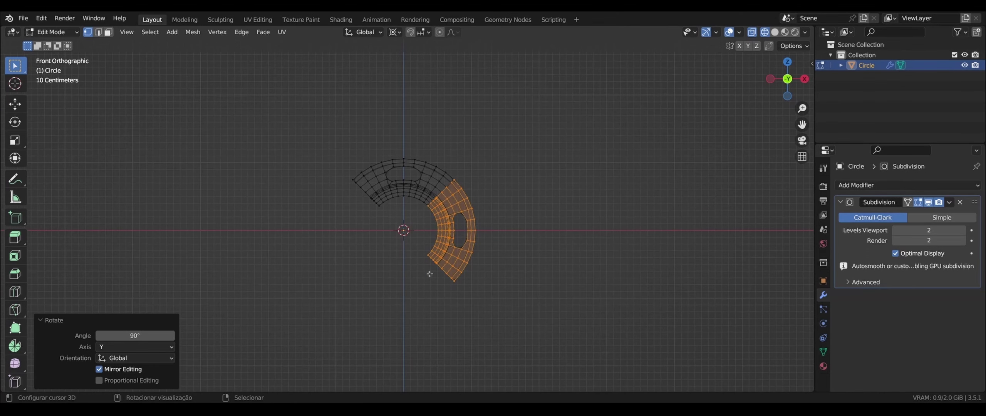
{"action": "scroll", "coordinate": [430, 275], "scroll_direction": "up", "scroll_amount": 1}
{"action": "key", "text": "a"}
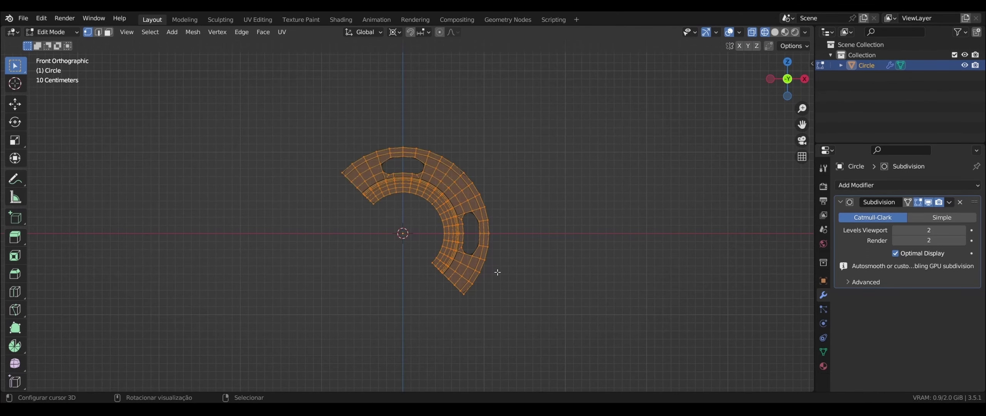
{"action": "key", "text": "m"}
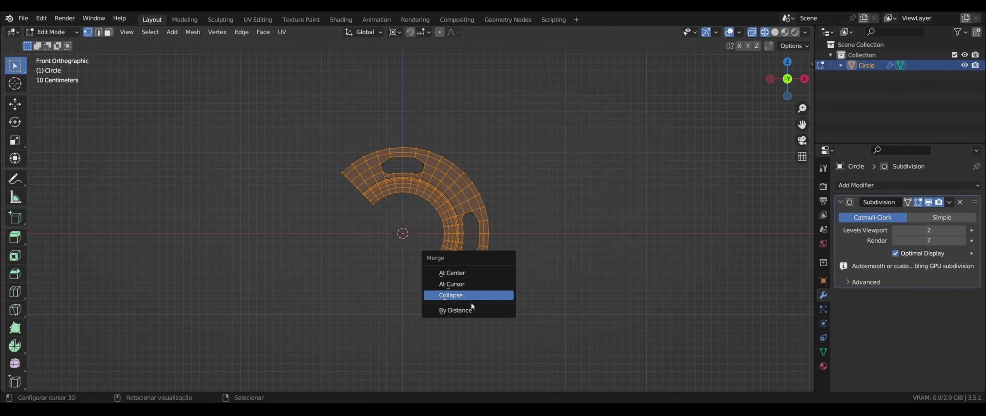
{"action": "left_click", "coordinate": [471, 310]}
Duplicate the half-ring, rotate it 180° about Y, and merge by distance into four slots.
{"action": "key", "text": "shift+d"}
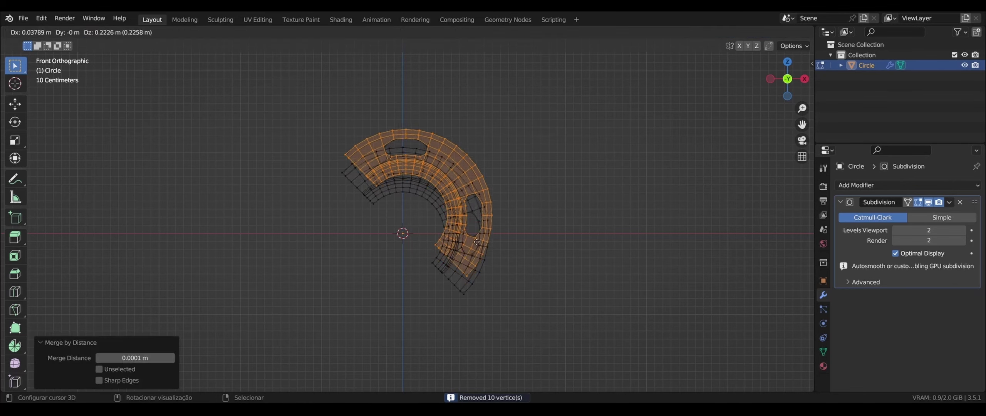
{"action": "key", "text": "Escape"}
{"action": "type", "text": "r"}
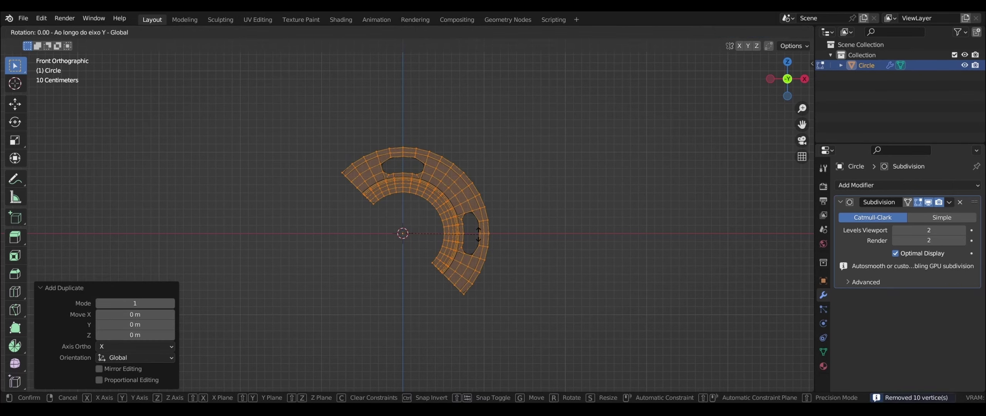
{"action": "type", "text": "y180"}
{"action": "key", "text": "Return"}
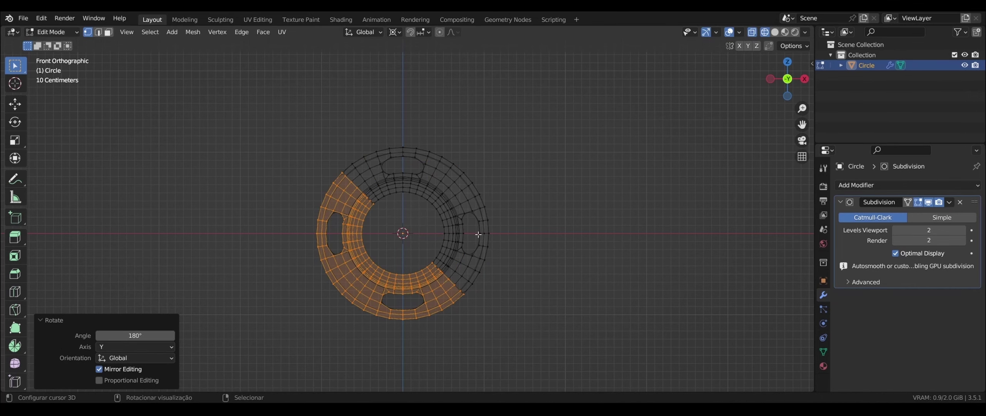
{"action": "key", "text": "a"}
{"action": "key", "text": "m"}
{"action": "left_click", "coordinate": [478, 234]}
View the dish in Object Mode with solid shading from an angled view.
{"action": "key", "text": "Tab"}
{"action": "scroll", "coordinate": [450, 227], "scroll_direction": "up", "scroll_amount": 2}
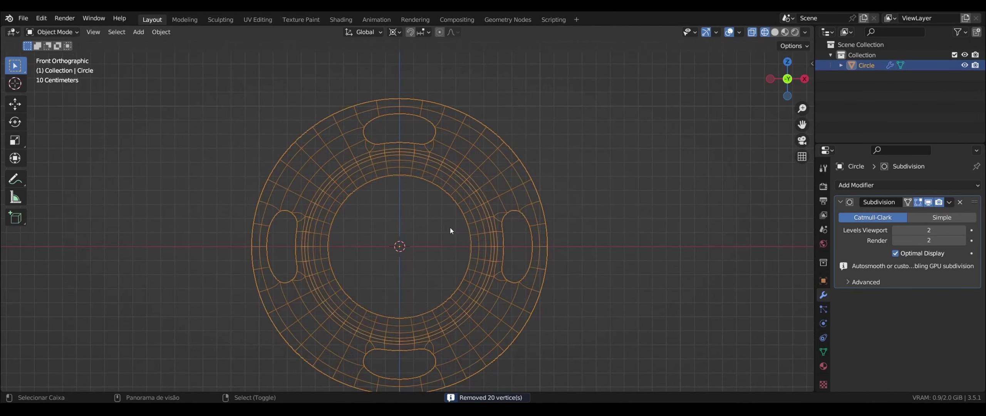
{"action": "key", "text": "shift+z"}
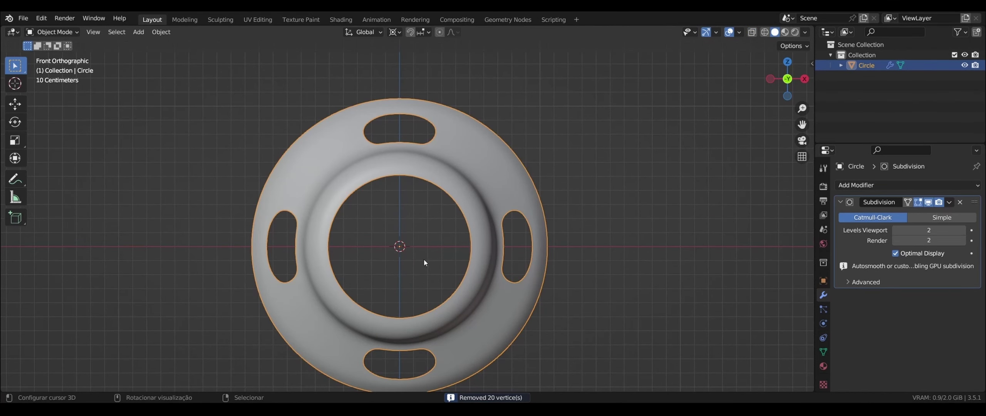
{"action": "middle_click_drag", "start_coordinate": [424, 260], "coordinate": [347, 250]}
Slide the edge loop along the dish's outer edge to tighten that curve.
{"action": "key", "text": "Tab"}
{"action": "left_click", "coordinate": [296, 222], "text": "alt"}
{"action": "key", "text": "g"}
{"action": "key", "text": "g"}
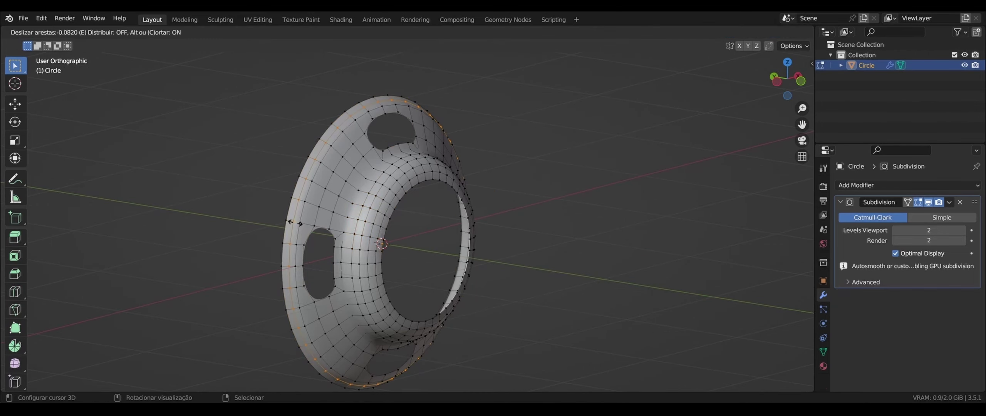
{"action": "left_click", "coordinate": [299, 224]}
{"action": "key", "text": "Tab"}
{"action": "key", "text": "Tab"}
Slide an edge loop on the inner tube closer, then check from a near-front view.
{"action": "scroll", "coordinate": [348, 246], "scroll_direction": "up", "scroll_amount": 2}
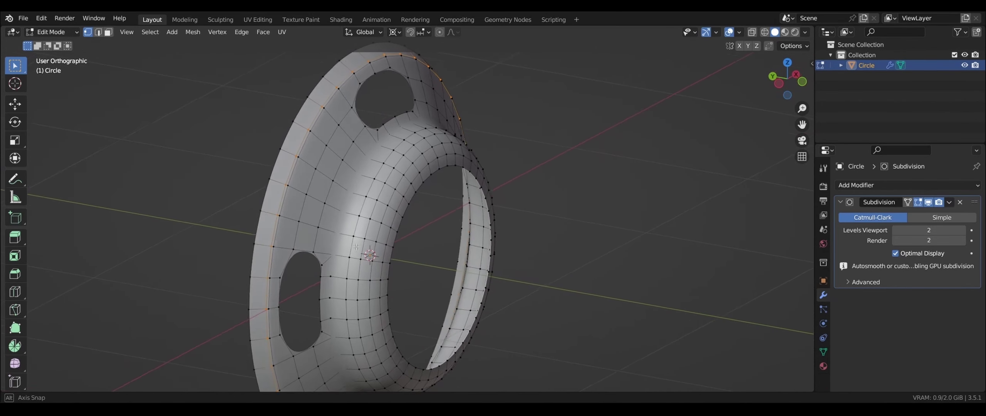
{"action": "left_click", "coordinate": [347, 256], "text": "alt"}
{"action": "key", "text": "g"}
{"action": "key", "text": "g"}
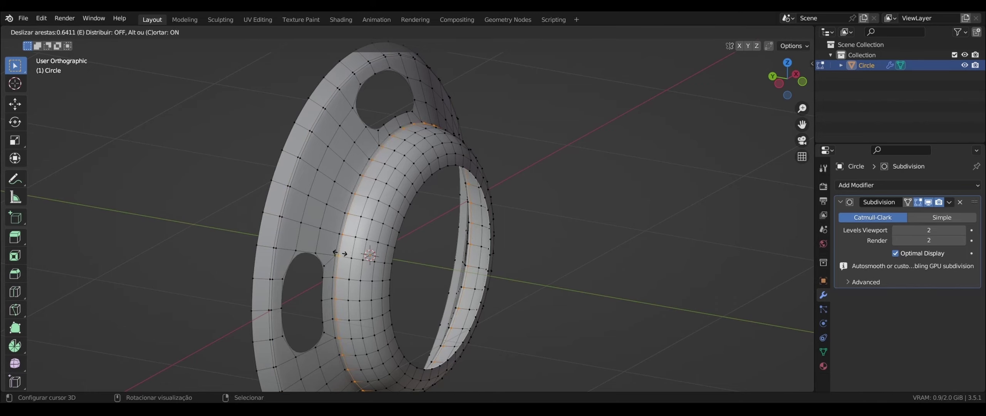
{"action": "left_click", "coordinate": [340, 254]}
{"action": "key", "text": "Tab"}
{"action": "mouse_move", "coordinate": [339, 254]}
{"action": "middle_mouse_down"}
{"action": "mouse_move", "coordinate": [293, 252]}
{"action": "mouse_move", "coordinate": [359, 194]}
{"action": "mouse_move", "coordinate": [617, 220]}
{"action": "middle_mouse_up"}
{"action": "key", "text": "Tab"}
Extrude the inner opening's edge loop and scale it inward to 0.6929.
{"action": "scroll", "coordinate": [617, 220], "scroll_direction": "down", "scroll_amount": 2}
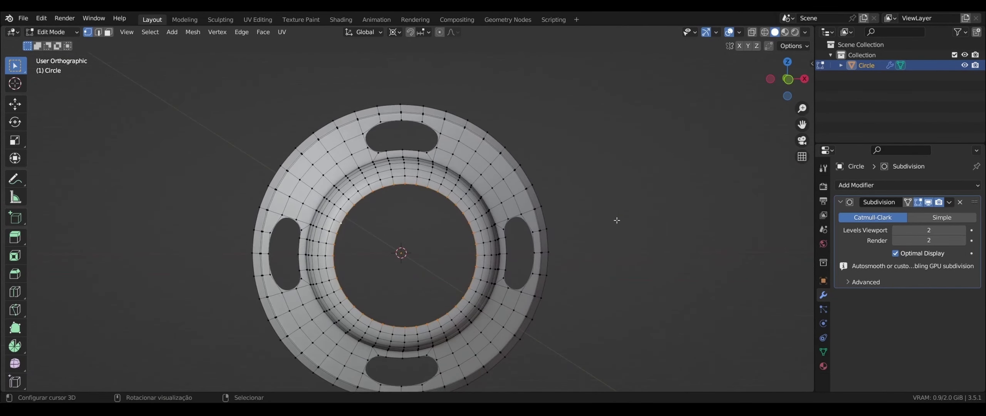
{"action": "key", "text": "e"}
{"action": "key", "text": "s"}
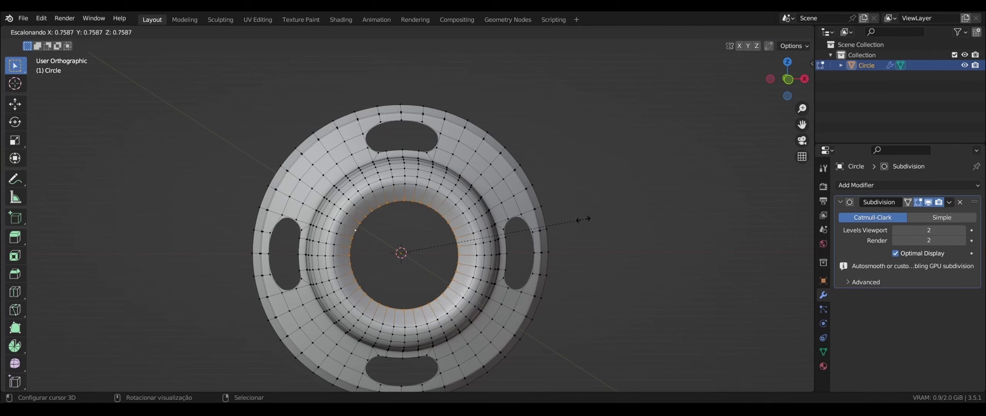
{"action": "right_click", "coordinate": [575, 221]}
{"action": "left_click", "coordinate": [392, 32]}
{"action": "left_click", "coordinate": [424, 90]}
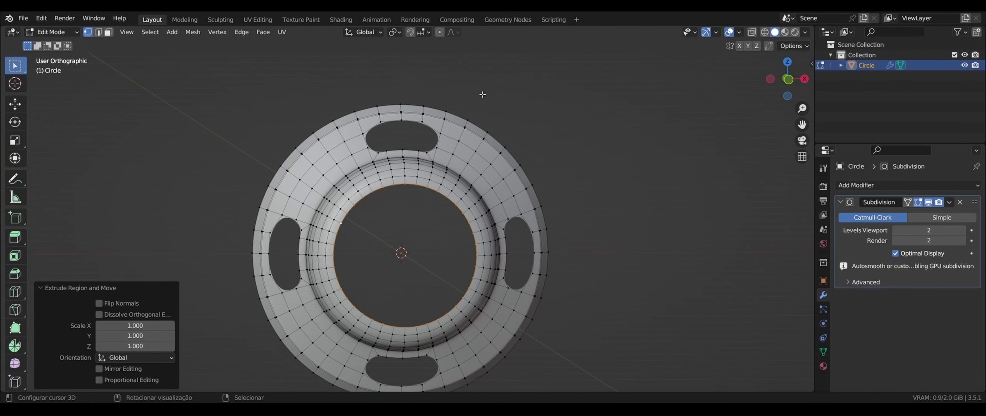
{"action": "key", "text": "s"}
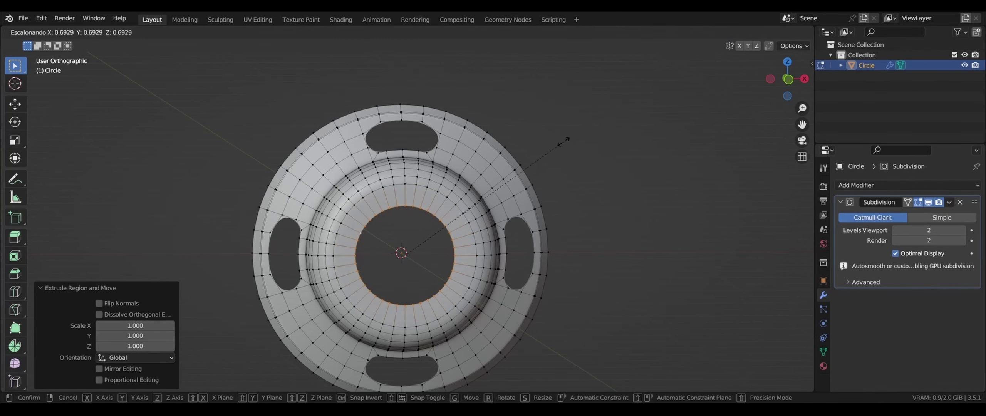
{"action": "left_click", "coordinate": [559, 143]}
Check the narrowed hub from a side view, then select the whole mesh.
{"action": "key", "text": "Tab"}
{"action": "mouse_move", "coordinate": [451, 183]}
{"action": "middle_mouse_down"}
{"action": "mouse_move", "coordinate": [519, 200]}
{"action": "mouse_move", "coordinate": [506, 138]}
{"action": "mouse_move", "coordinate": [498, 194]}
{"action": "mouse_move", "coordinate": [437, 209]}
{"action": "middle_mouse_up"}
{"action": "key", "text": "Tab"}
{"action": "key", "text": "a"}
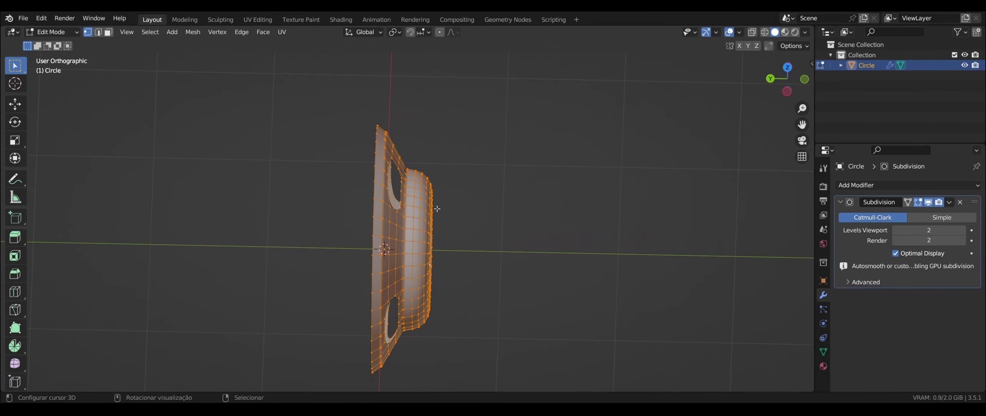
Scale the whole dish to 0.718 along Y to make it shallower.
{"action": "key", "text": "s"}
{"action": "key", "text": "y"}
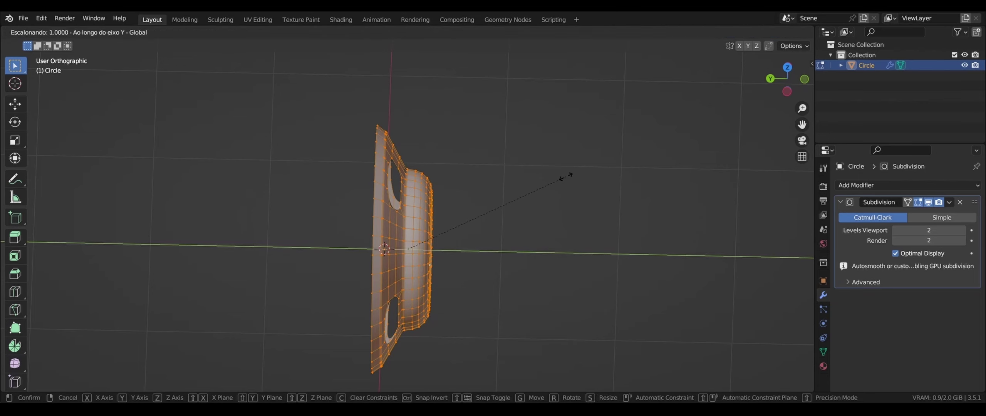
{"action": "left_click", "coordinate": [517, 186]}
{"action": "middle_click_drag", "start_coordinate": [517, 187], "coordinate": [385, 161]}
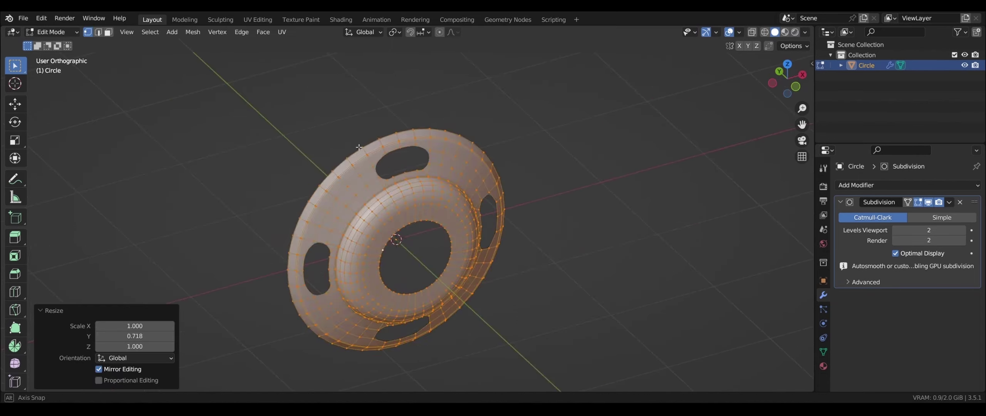
Select only the vertex at the top of the disc's outer rim, viewed front-on.
{"action": "key", "text": "Tab"}
{"action": "middle_click_drag", "start_coordinate": [321, 137], "coordinate": [357, 182]}
{"action": "key", "text": "Tab"}
{"action": "scroll", "coordinate": [370, 177], "scroll_direction": "up", "scroll_amount": 2}
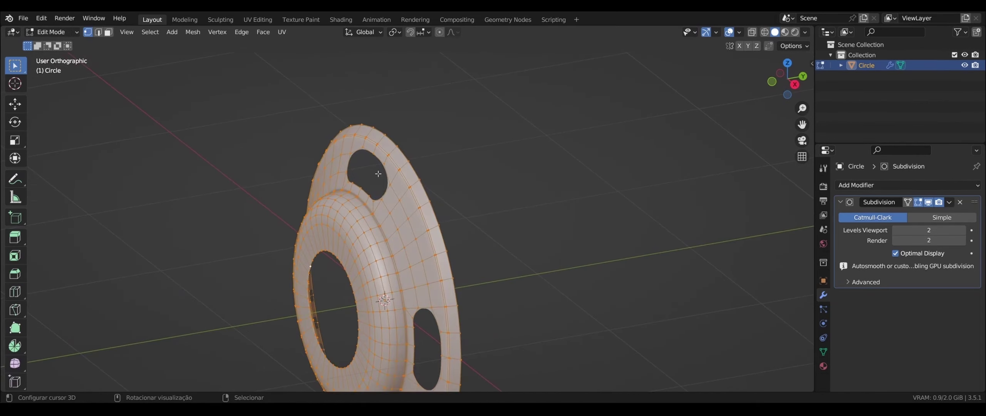
{"action": "left_click", "coordinate": [399, 136]}
{"action": "mouse_move", "coordinate": [399, 137]}
{"action": "middle_mouse_down"}
{"action": "mouse_move", "coordinate": [458, 138]}
{"action": "mouse_move", "coordinate": [460, 162]}
{"action": "middle_mouse_up"}
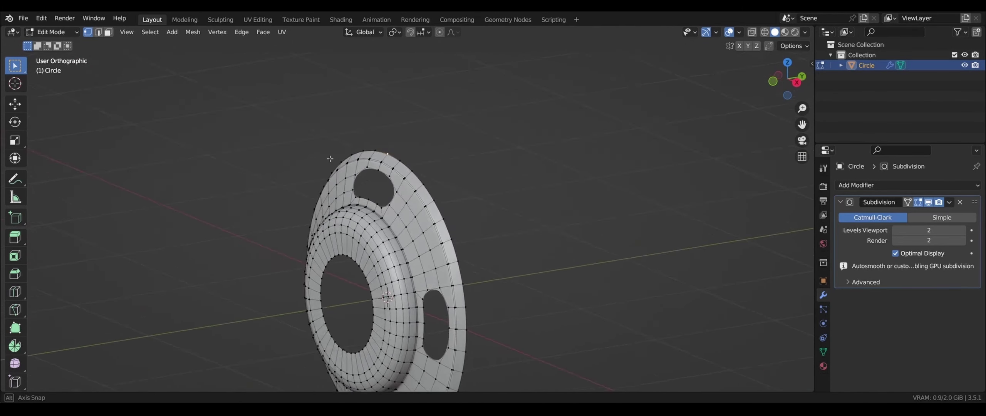
Extrude vertices upward along Z from the top rim vertex, nudging them along Y.
{"action": "key", "text": "g"}
{"action": "key", "text": "z"}
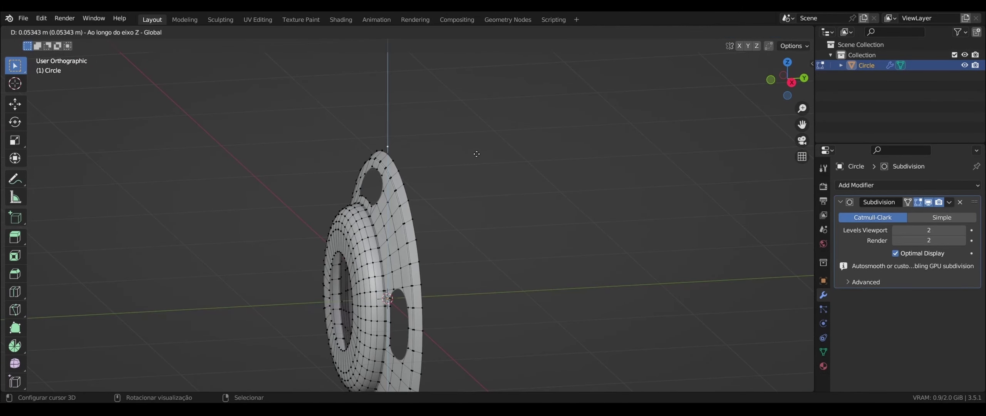
{"action": "left_click", "coordinate": [476, 153]}
{"action": "middle_click_drag", "start_coordinate": [477, 154], "coordinate": [429, 144]}
{"action": "key", "text": "g"}
{"action": "key", "text": "y"}
{"action": "left_click", "coordinate": [438, 143]}
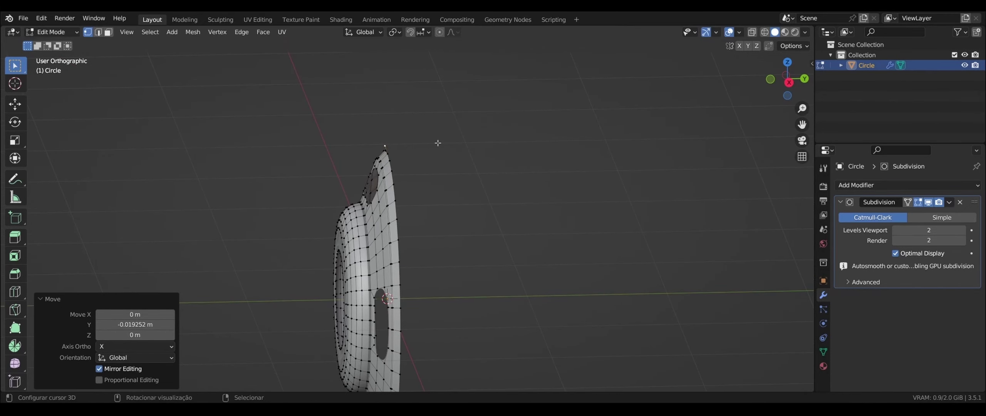
{"action": "key", "text": "g"}
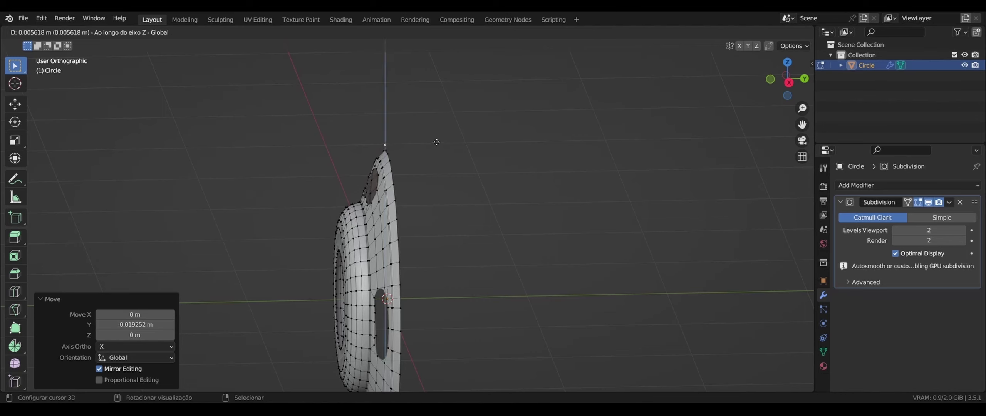
{"action": "left_click", "coordinate": [435, 142]}
{"action": "mouse_move", "coordinate": [433, 141]}
{"action": "middle_mouse_down"}
{"action": "mouse_move", "coordinate": [459, 177]}
{"action": "mouse_move", "coordinate": [508, 177]}
{"action": "middle_mouse_up"}
Extrude a final vertex high above the rim, shift it along Y, and select the edge path.
{"action": "key", "text": "g"}
{"action": "key", "text": "y"}
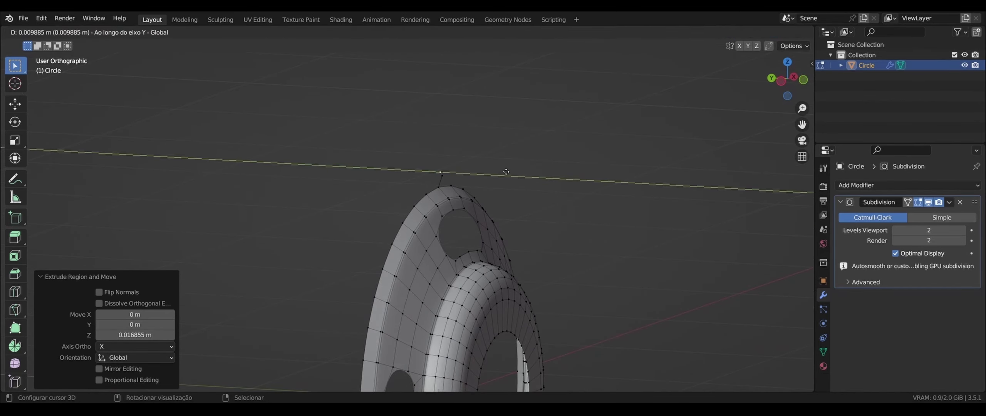
{"action": "key", "text": "z"}
{"action": "left_click", "coordinate": [526, 157]}
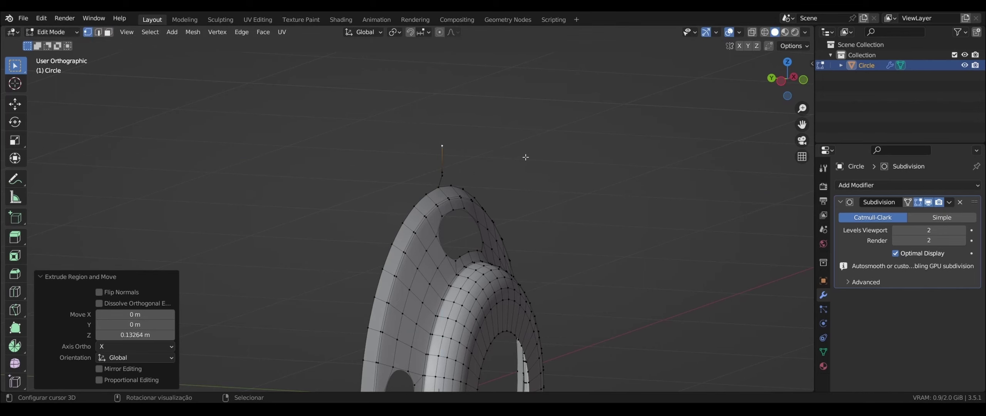
{"action": "key", "text": "g"}
{"action": "key", "text": "y"}
{"action": "left_click", "coordinate": [513, 158]}
{"action": "middle_click_drag", "start_coordinate": [513, 157], "coordinate": [449, 175]}
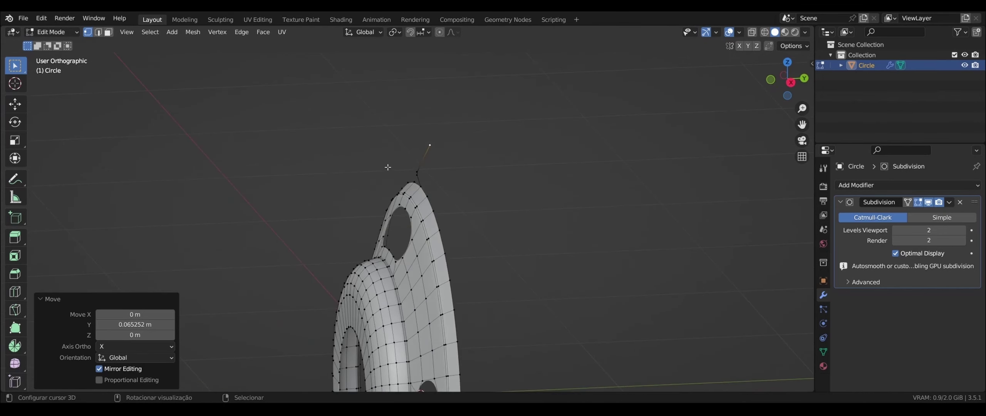
{"action": "key", "text": "Tab"}
{"action": "key", "text": "Tab"}
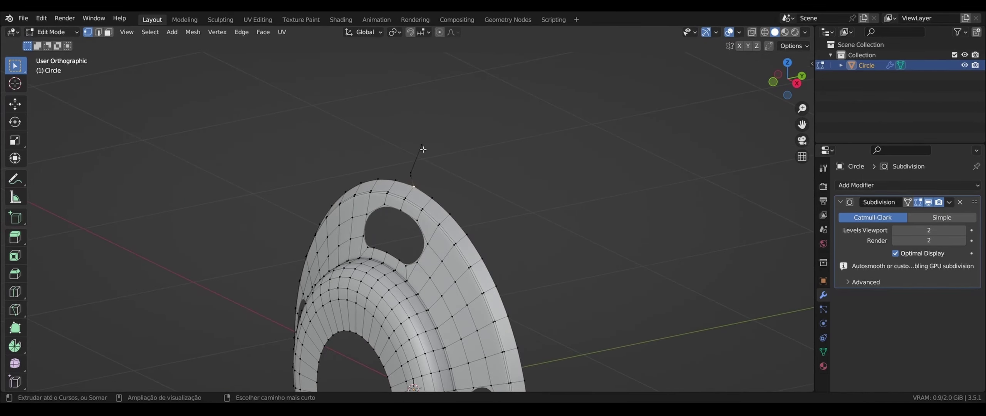
{"action": "left_click", "coordinate": [423, 149], "text": "ctrl"}
Separate the selected edge path into a new Circle.001 object and start editing it.
{"action": "key", "text": "p"}
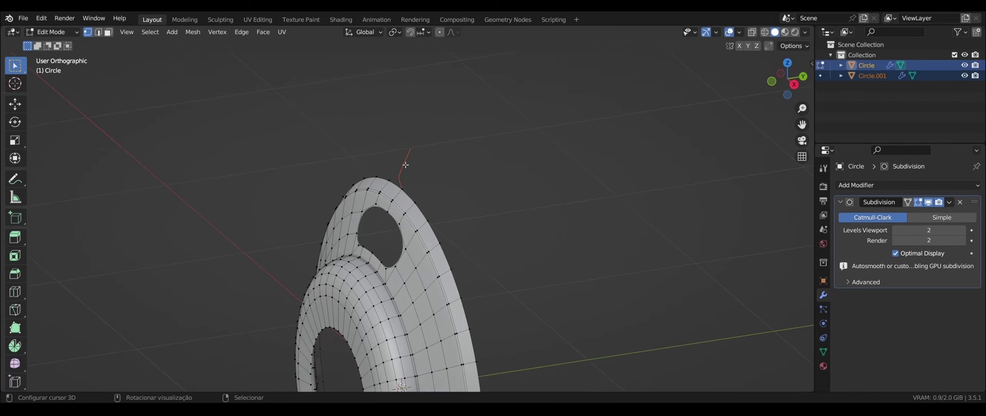
{"action": "key", "text": "Tab"}
{"action": "left_click", "coordinate": [405, 167]}
{"action": "mouse_move", "coordinate": [406, 167]}
{"action": "middle_mouse_down"}
{"action": "mouse_move", "coordinate": [377, 158]}
{"action": "mouse_move", "coordinate": [463, 146]}
{"action": "mouse_move", "coordinate": [433, 158]}
{"action": "middle_mouse_up"}
{"action": "key", "text": "Tab"}
Reposition the profile's top vertex along Z and Y, then add a raised vertex.
{"action": "left_click", "coordinate": [411, 148]}
{"action": "key", "text": "g"}
{"action": "key", "text": "z"}
{"action": "left_click", "coordinate": [455, 154]}
{"action": "key", "text": "g"}
{"action": "key", "text": "y"}
{"action": "left_click", "coordinate": [432, 160]}
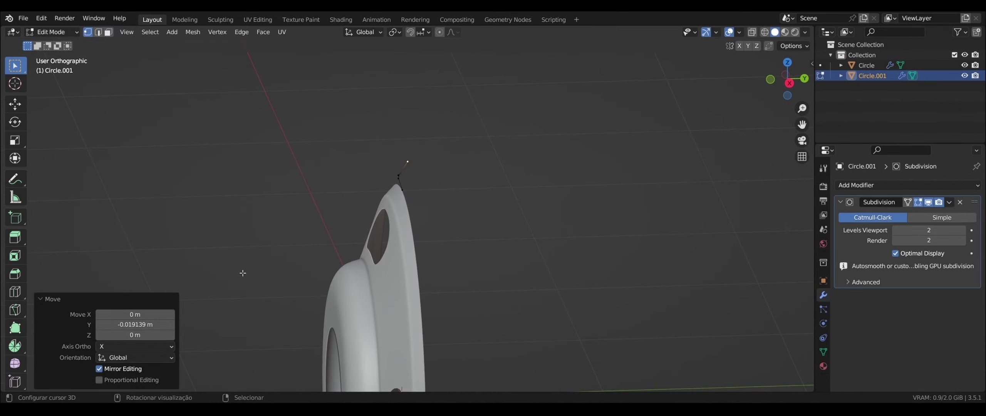
{"action": "key", "text": "g"}
{"action": "left_click", "coordinate": [441, 188]}
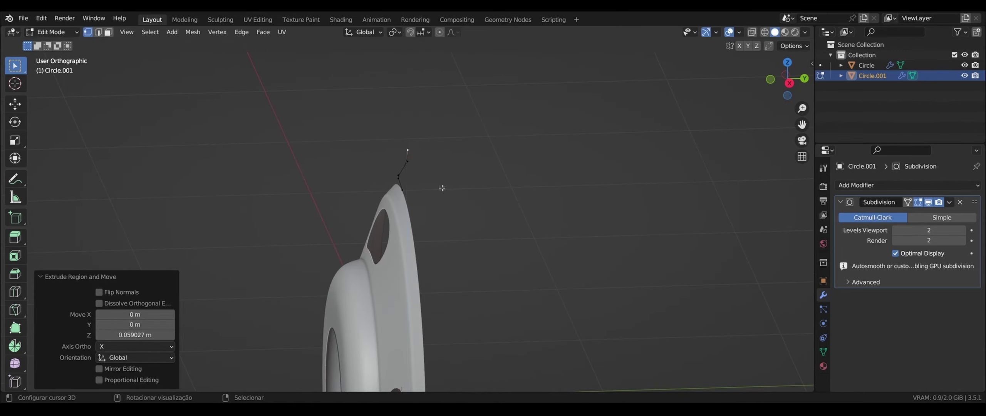
{"action": "mouse_move", "coordinate": [440, 187]}
{"action": "middle_mouse_down"}
{"action": "mouse_move", "coordinate": [447, 181]}
{"action": "mouse_move", "coordinate": [393, 190]}
{"action": "mouse_move", "coordinate": [485, 184]}
{"action": "mouse_move", "coordinate": [465, 163]}
{"action": "middle_mouse_up"}
Extrude the next profile vertices along Y, then place one lower along Z.
{"action": "key", "text": "e"}
{"action": "key", "text": "y"}
{"action": "left_click", "coordinate": [410, 190]}
{"action": "key", "text": "g"}
{"action": "key", "text": "y"}
{"action": "left_click", "coordinate": [491, 186]}
{"action": "key", "text": "g"}
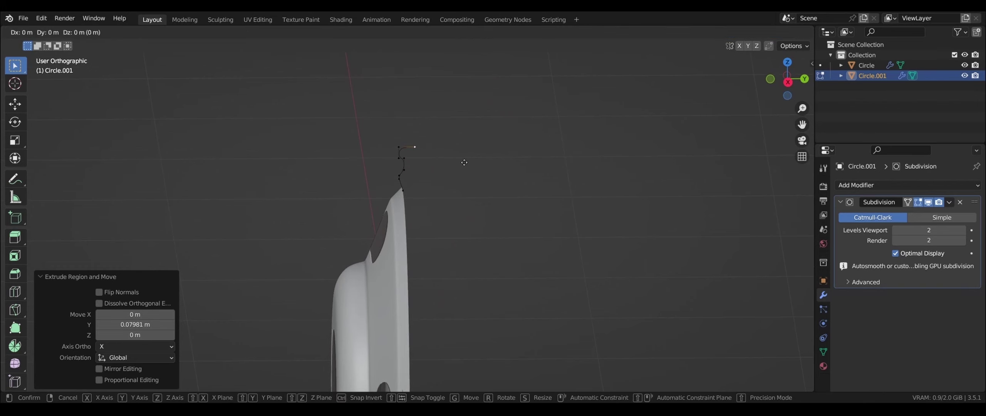
{"action": "key", "text": "y"}
{"action": "left_click", "coordinate": [470, 162]}
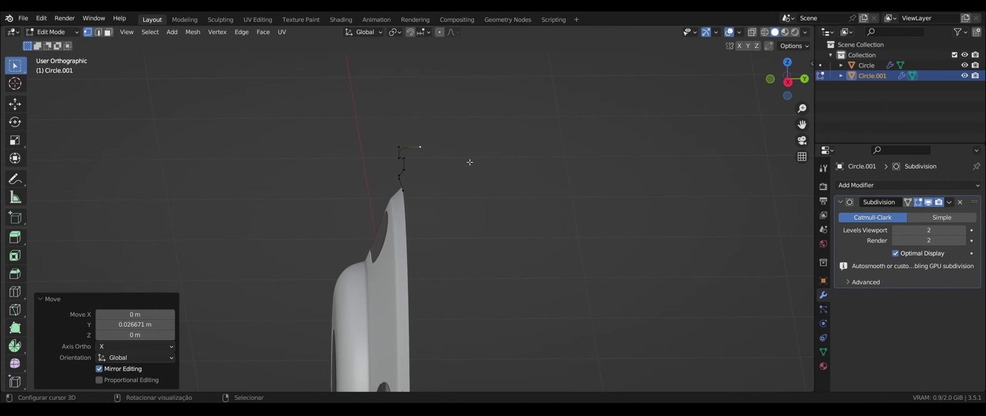
{"action": "key", "text": "g"}
{"action": "key", "text": "z"}
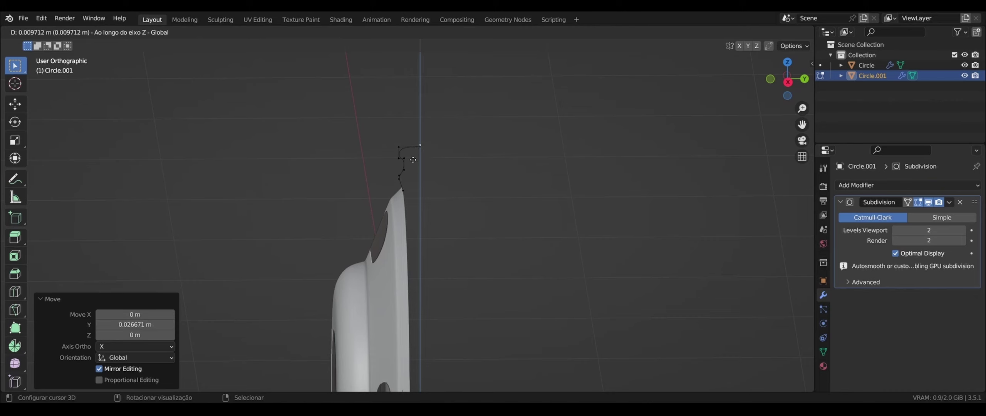
{"action": "left_click", "coordinate": [413, 173]}
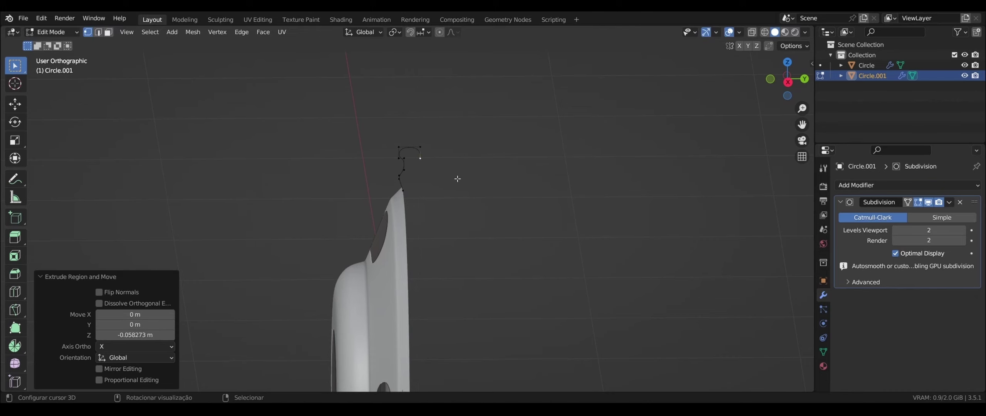
Extrude another profile vertex downward along Z and lower it further.
{"action": "key", "text": "e"}
{"action": "key", "text": "y"}
{"action": "key", "text": "z"}
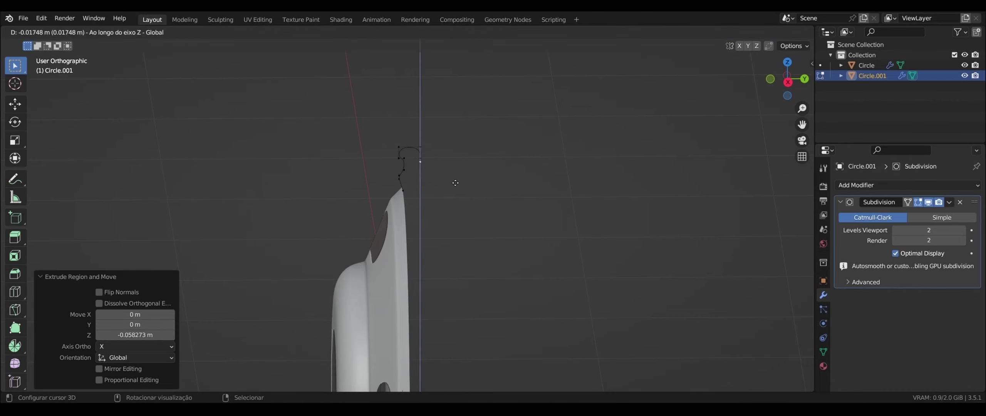
{"action": "left_click", "coordinate": [455, 185]}
{"action": "key", "text": "g"}
{"action": "key", "text": "y"}
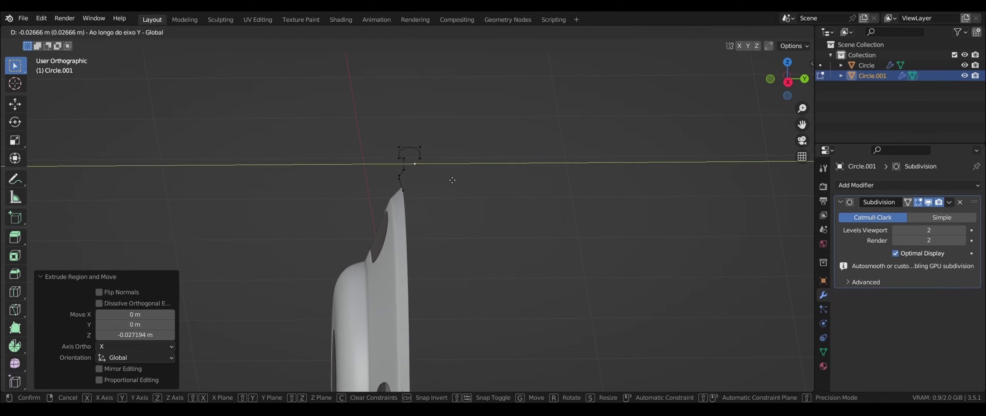
{"action": "key", "text": "z"}
{"action": "left_click", "coordinate": [450, 188]}
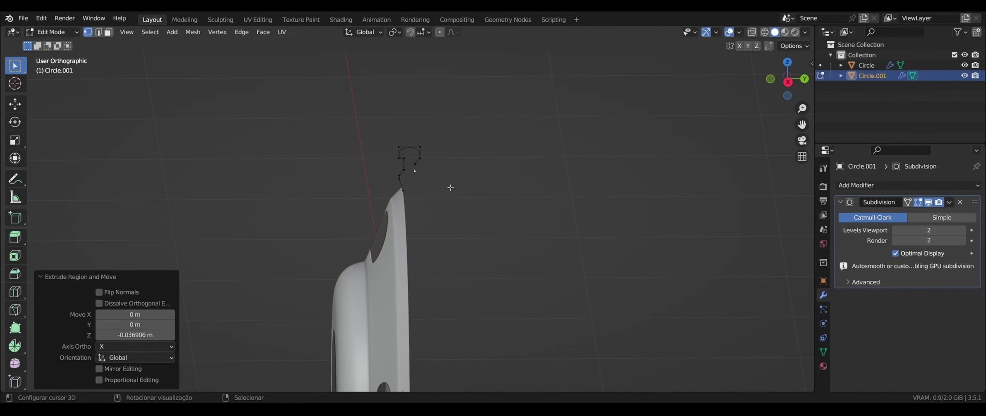
Extrude a vertex along Y and adjust the end vertex along Z and Y.
{"action": "key", "text": "e"}
{"action": "key", "text": "y"}
{"action": "left_click", "coordinate": [469, 194]}
{"action": "key", "text": "g"}
{"action": "key", "text": "z"}
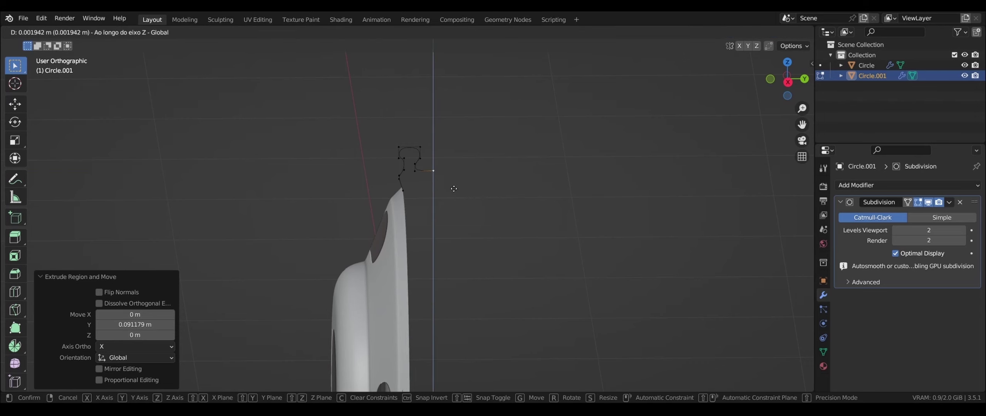
{"action": "left_click", "coordinate": [453, 191]}
{"action": "key", "text": "g"}
{"action": "key", "text": "y"}
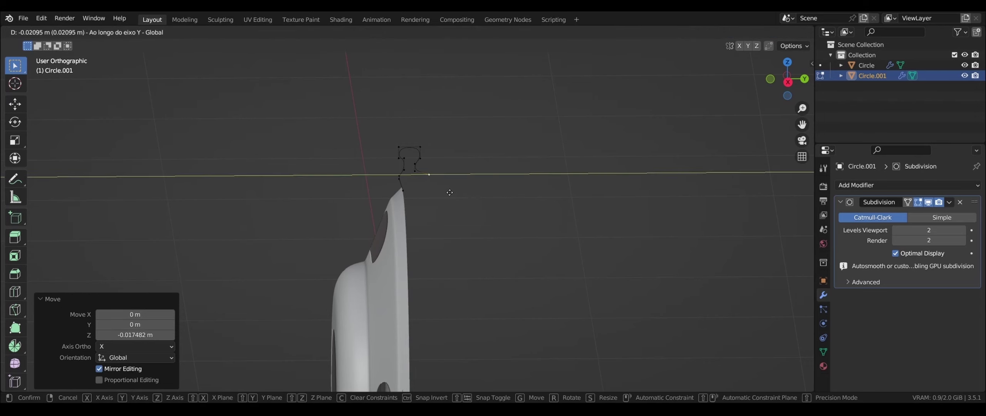
{"action": "left_click", "coordinate": [464, 198]}
Add a long extrusion along Y and drop the end vertex along Z.
{"action": "middle_click_drag", "start_coordinate": [464, 197], "coordinate": [462, 198]}
{"action": "key", "text": "e"}
{"action": "key", "text": "y"}
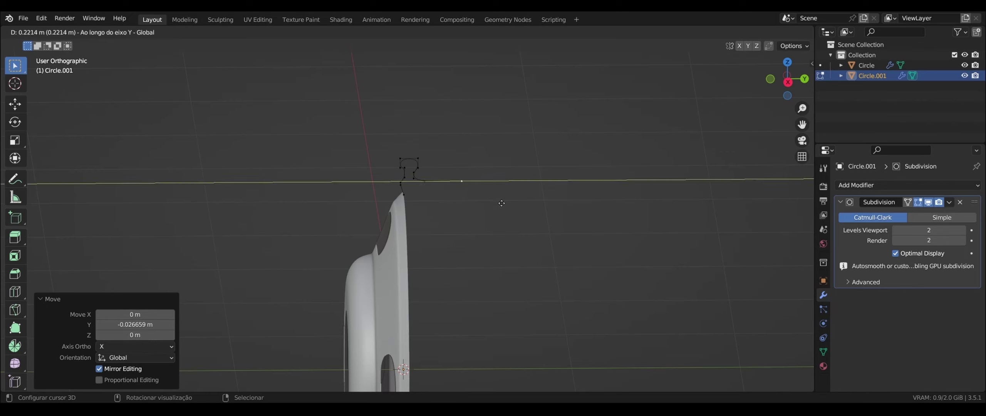
{"action": "left_click", "coordinate": [516, 203]}
{"action": "key", "text": "g"}
{"action": "key", "text": "z"}
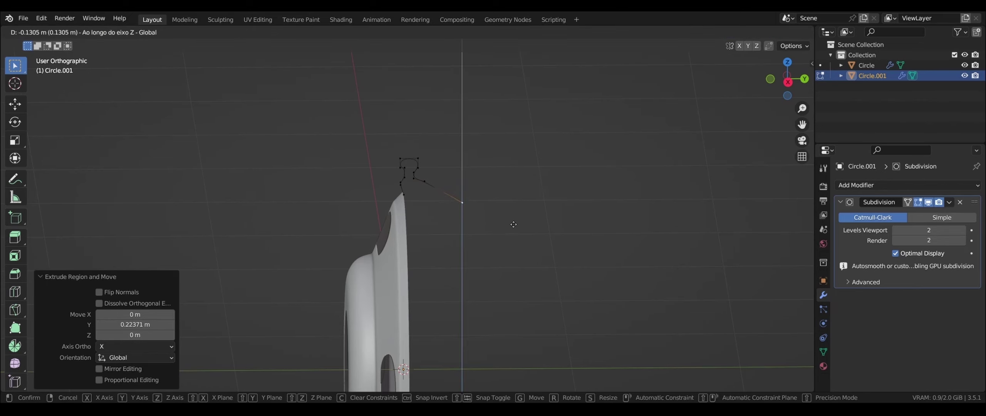
{"action": "left_click", "coordinate": [511, 226]}
{"action": "mouse_move", "coordinate": [502, 225]}
{"action": "middle_mouse_down"}
{"action": "mouse_move", "coordinate": [504, 249]}
{"action": "mouse_move", "coordinate": [463, 259]}
{"action": "mouse_move", "coordinate": [542, 276]}
{"action": "mouse_move", "coordinate": [495, 239]}
{"action": "middle_mouse_up"}
{"action": "scroll", "coordinate": [492, 229], "scroll_direction": "up", "scroll_amount": 2}
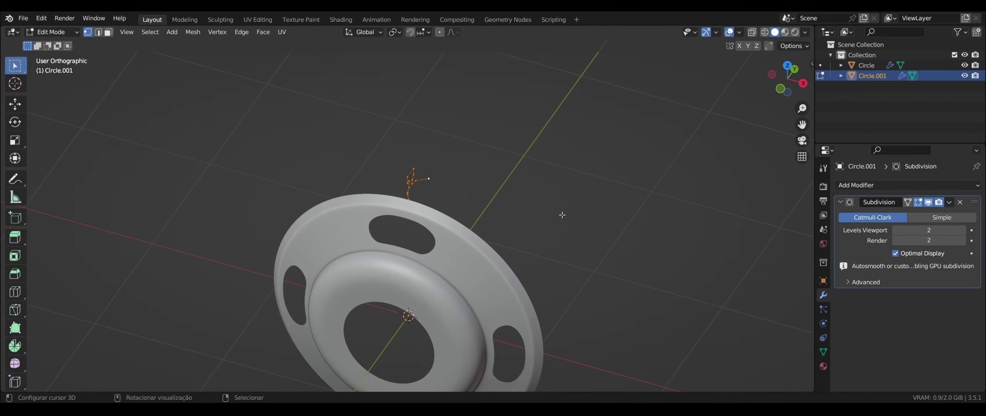
Add a Screw modifier revolving the rim profile with 40 viewport steps.
{"action": "scroll", "coordinate": [562, 215], "scroll_direction": "up", "scroll_amount": 1}
{"action": "key", "text": "Tab"}
{"action": "left_click", "coordinate": [918, 186]}
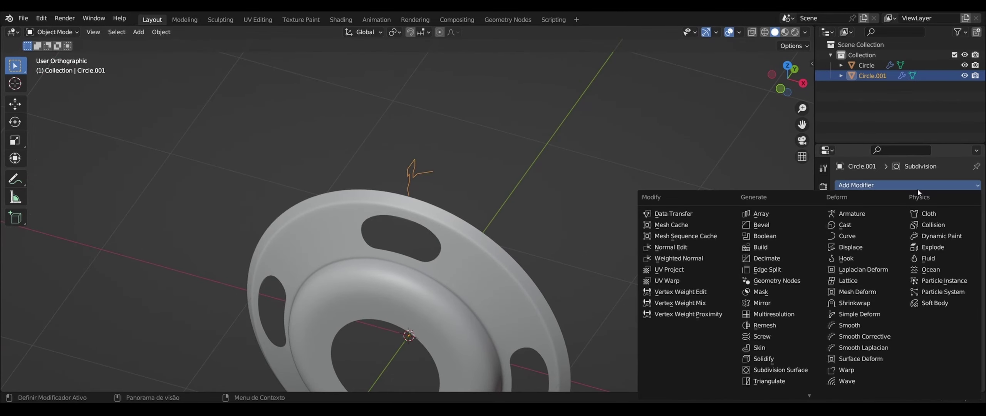
{"action": "left_click", "coordinate": [762, 336]}
{"action": "middle_click_drag", "start_coordinate": [562, 228], "coordinate": [536, 209]}
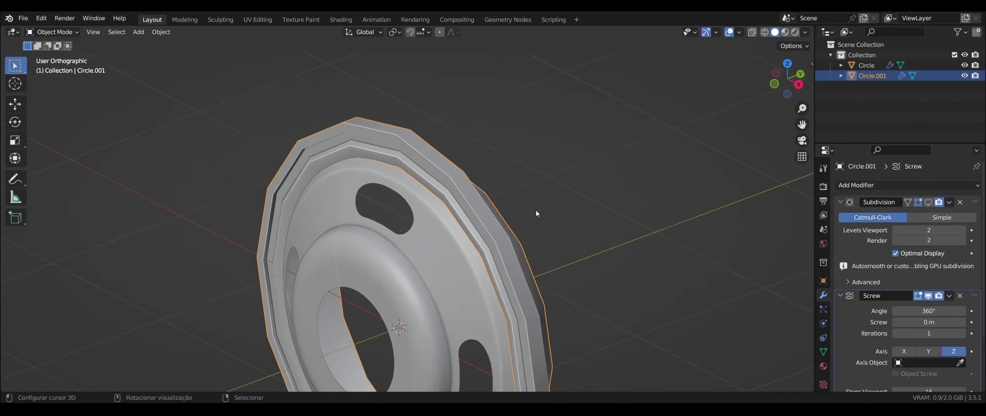
{"action": "scroll", "coordinate": [928, 334], "scroll_direction": "down", "scroll_amount": 2}
{"action": "scroll", "coordinate": [921, 343], "scroll_direction": "down", "scroll_amount": 2}
{"action": "type", "text": "40"}
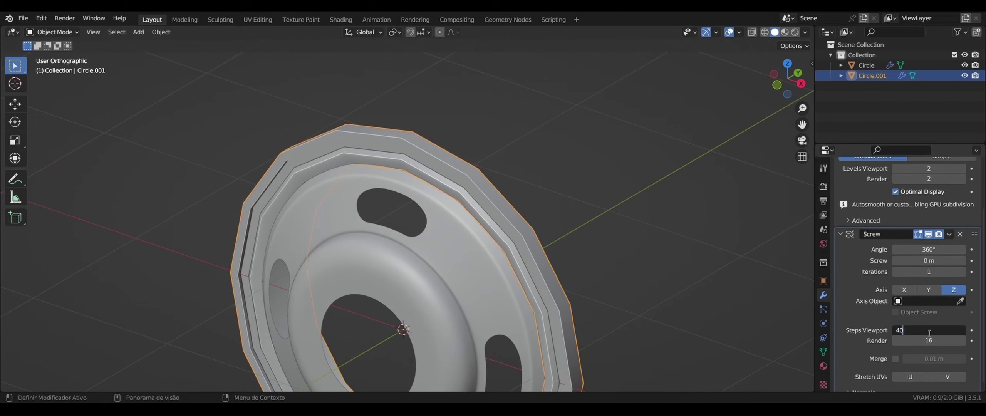
{"action": "key", "text": "Return"}
{"action": "mouse_move", "coordinate": [745, 310]}
{"action": "middle_mouse_down"}
{"action": "mouse_move", "coordinate": [481, 229]}
{"action": "mouse_move", "coordinate": [493, 215]}
{"action": "mouse_move", "coordinate": [454, 169]}
{"action": "mouse_move", "coordinate": [469, 173]}
{"action": "middle_mouse_up"}
Extrude the profile's selected edge further along Y to extend the rim barrel.
{"action": "key", "text": "Tab"}
{"action": "key", "text": "e"}
{"action": "key", "text": "y"}
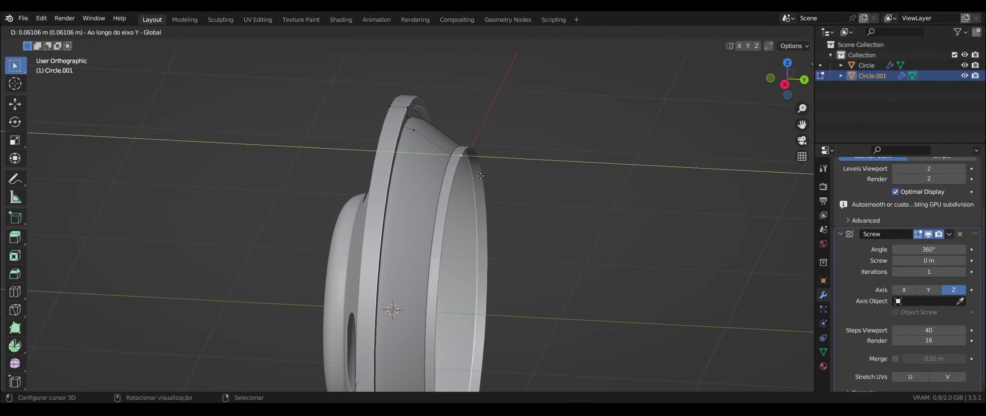
{"action": "left_click", "coordinate": [534, 186]}
{"action": "key", "text": "Tab"}
{"action": "middle_click_drag", "start_coordinate": [533, 187], "coordinate": [566, 191]}
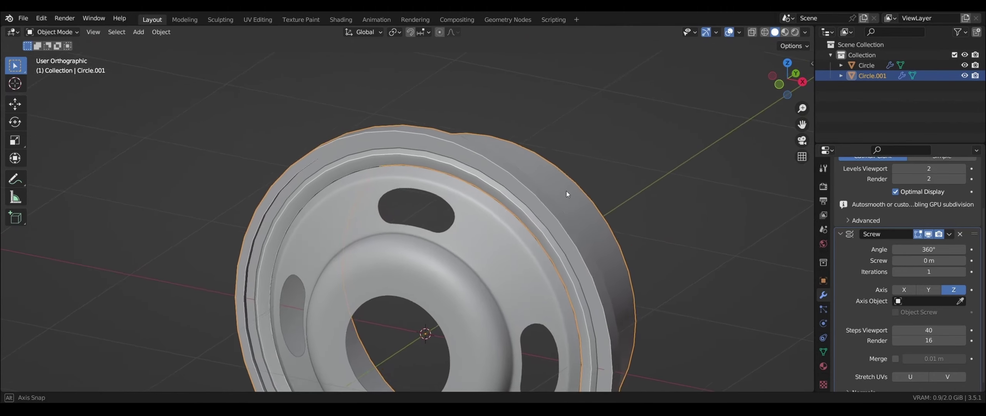
{"action": "scroll", "coordinate": [926, 235], "scroll_direction": "up", "scroll_amount": 3}
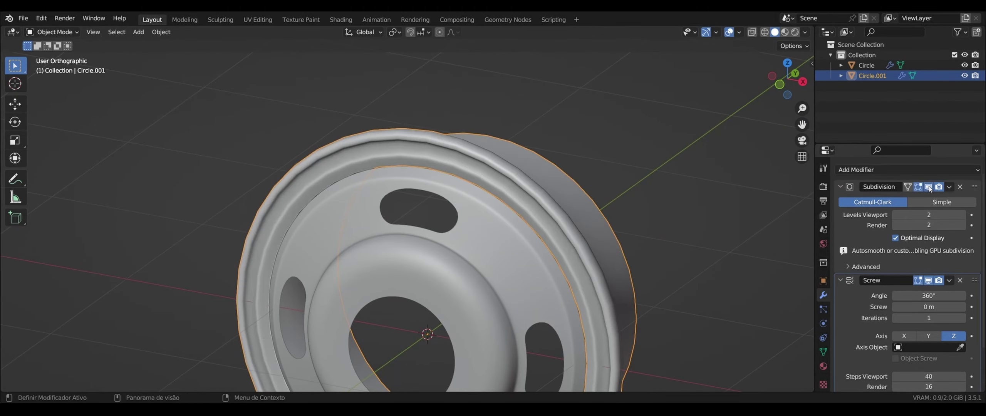
Vertex-bevel two lower corners of the rim profile with 2 segments.
{"action": "key", "text": "Tab"}
{"action": "middle_click_drag", "start_coordinate": [501, 216], "coordinate": [533, 227]}
{"action": "scroll", "coordinate": [534, 227], "scroll_direction": "up", "scroll_amount": 5}
{"action": "key", "text": "ctrl+shift+b"}
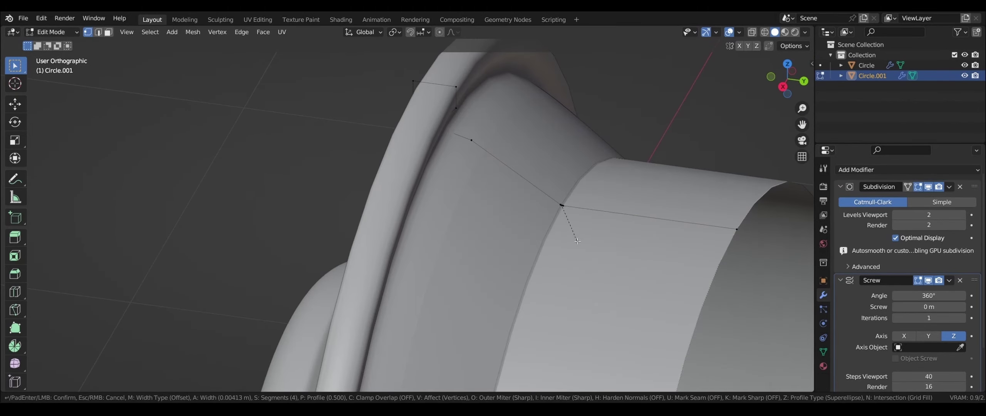
{"action": "left_click", "coordinate": [599, 255]}
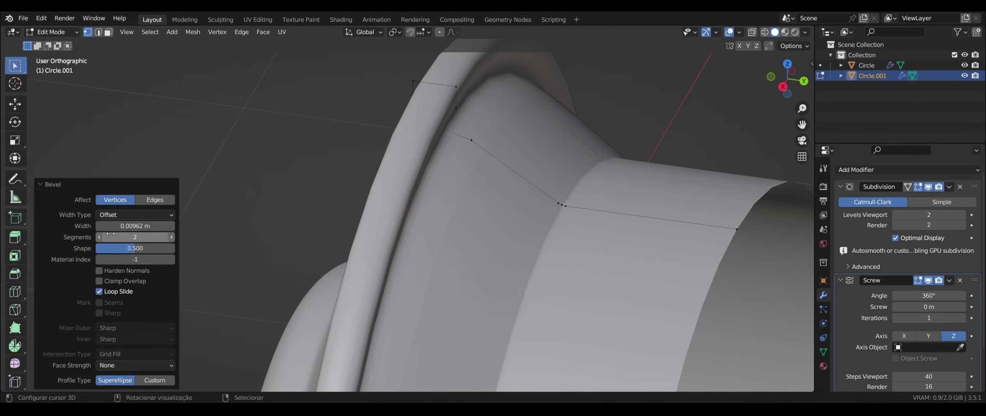
{"action": "left_click", "coordinate": [472, 141], "text": "alt"}
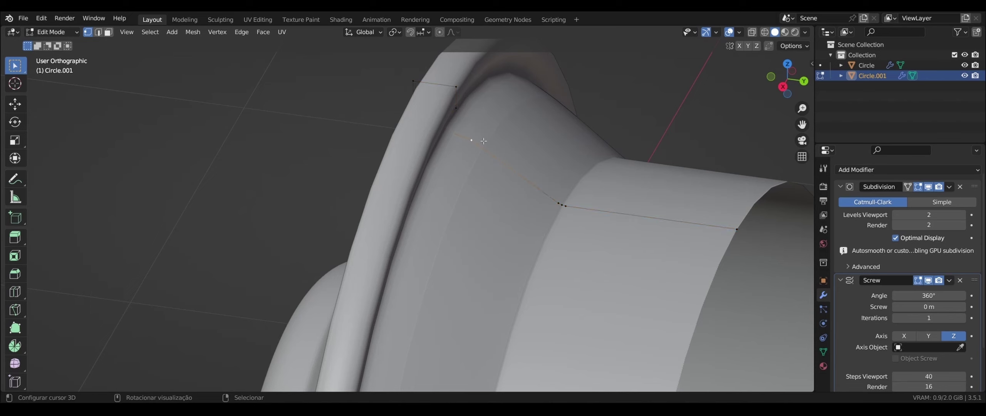
{"action": "key", "text": "ctrl+shift+b"}
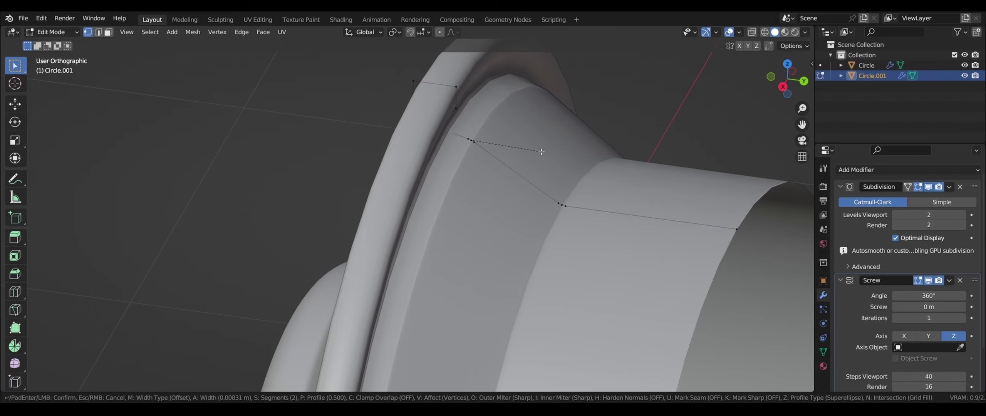
{"action": "left_click", "coordinate": [545, 153]}
Vertex-bevel two top corners on the rim's outer lip with 2 segments.
{"action": "key", "text": "Tab"}
{"action": "mouse_move", "coordinate": [546, 153]}
{"action": "middle_mouse_down"}
{"action": "mouse_move", "coordinate": [509, 152]}
{"action": "mouse_move", "coordinate": [458, 97]}
{"action": "middle_mouse_up"}
{"action": "key", "text": "Tab"}
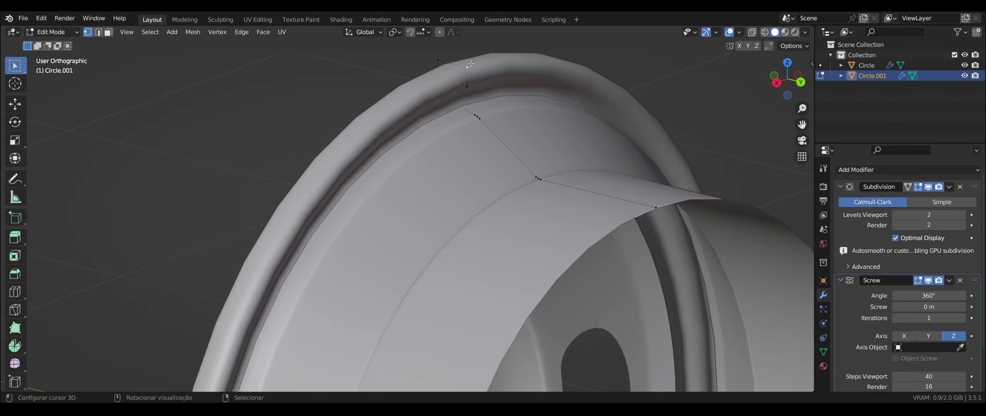
{"action": "mouse_move", "coordinate": [471, 64]}
{"action": "middle_mouse_down"}
{"action": "mouse_move", "coordinate": [487, 83]}
{"action": "mouse_move", "coordinate": [452, 88]}
{"action": "middle_mouse_up"}
{"action": "key", "text": "ctrl+shift+b"}
{"action": "left_click", "coordinate": [503, 79]}
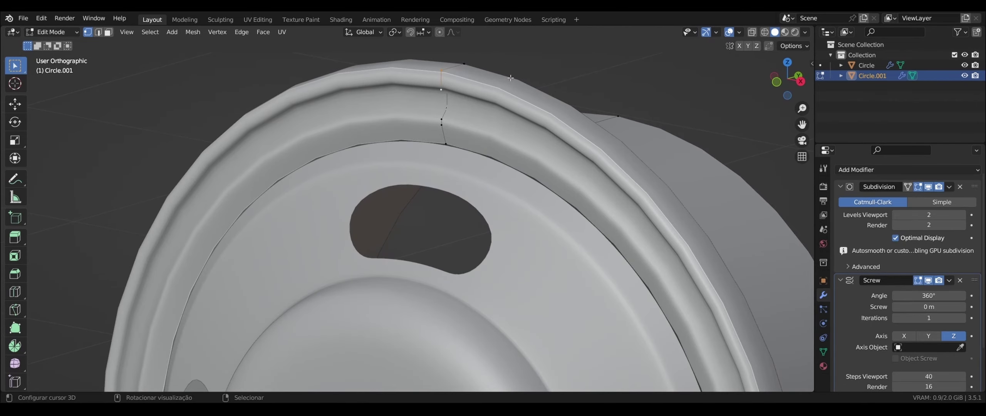
{"action": "key", "text": "ctrl+shift+b"}
{"action": "left_click", "coordinate": [526, 85]}
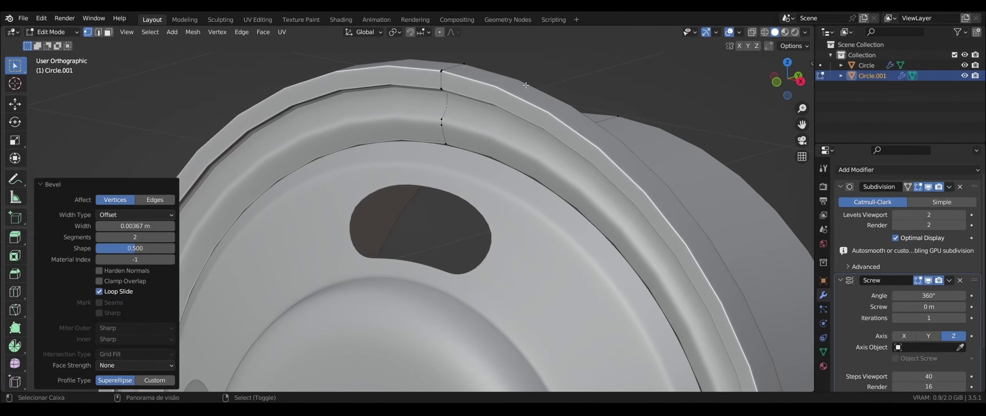
{"action": "mouse_move", "coordinate": [525, 85]}
{"action": "middle_mouse_down"}
{"action": "mouse_move", "coordinate": [412, 164]}
{"action": "mouse_move", "coordinate": [264, 195]}
{"action": "mouse_move", "coordinate": [293, 181]}
{"action": "middle_mouse_up"}
{"action": "key", "text": "Tab"}
{"action": "key", "text": "Tab"}
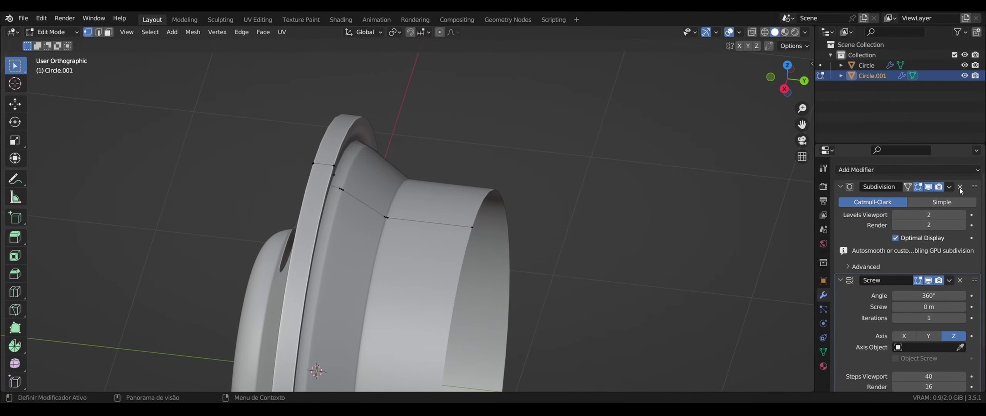
Remove the rim's Subdivision modifier and apply its Screw revolve.
{"action": "left_click", "coordinate": [960, 187]}
{"action": "key", "text": "Tab"}
{"action": "mouse_move", "coordinate": [596, 260]}
{"action": "middle_mouse_down"}
{"action": "mouse_move", "coordinate": [489, 243]}
{"action": "mouse_move", "coordinate": [477, 161]}
{"action": "mouse_move", "coordinate": [427, 143]}
{"action": "mouse_move", "coordinate": [432, 213]}
{"action": "mouse_move", "coordinate": [466, 245]}
{"action": "middle_mouse_up"}
{"action": "key", "text": "Tab"}
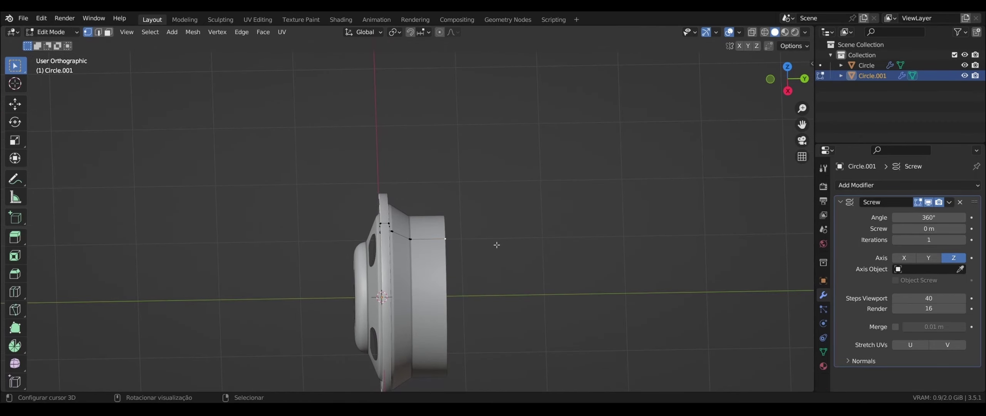
{"action": "key", "text": "Tab"}
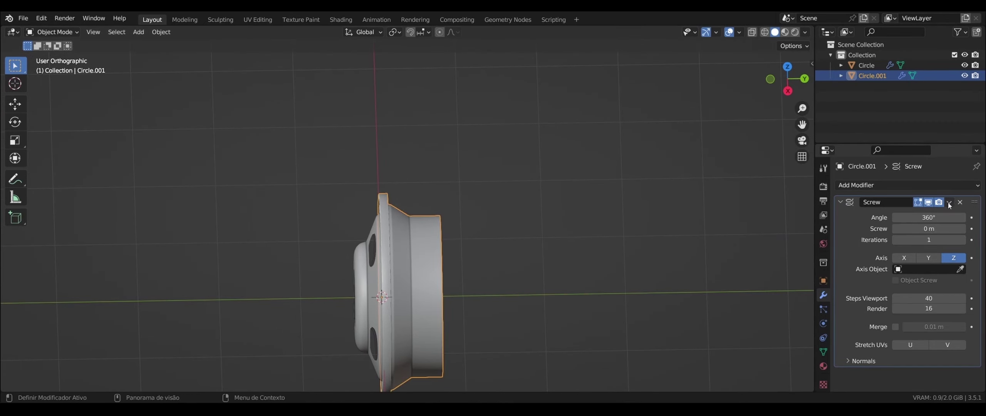
{"action": "left_click", "coordinate": [949, 205]}
{"action": "left_click", "coordinate": [949, 202]}
{"action": "left_click", "coordinate": [898, 214]}
Snap the 3D cursor to the rim's centre, select the whole rim and duplicate it.
{"action": "key", "text": "Tab"}
{"action": "mouse_move", "coordinate": [536, 216]}
{"action": "middle_mouse_down"}
{"action": "mouse_move", "coordinate": [461, 239]}
{"action": "mouse_move", "coordinate": [462, 249]}
{"action": "middle_mouse_up"}
{"action": "left_click", "coordinate": [462, 249]}
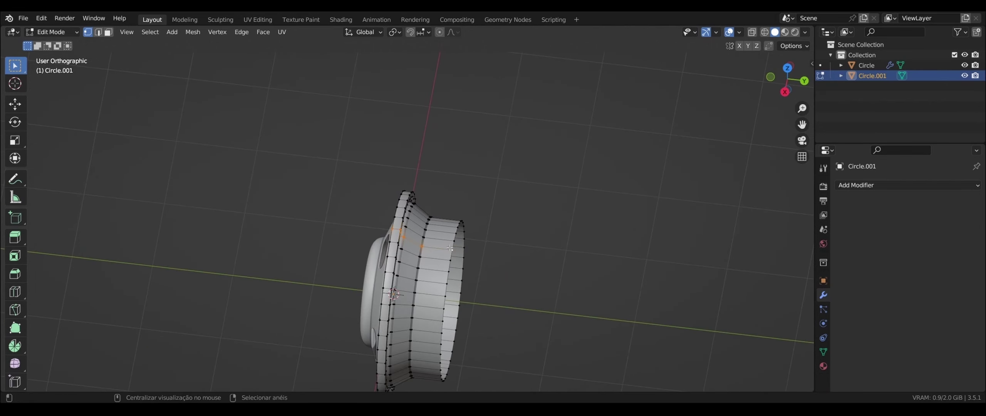
{"action": "key", "text": "shift+s"}
{"action": "left_click", "coordinate": [455, 304]}
{"action": "mouse_move", "coordinate": [455, 305]}
{"action": "middle_mouse_down"}
{"action": "mouse_move", "coordinate": [409, 274]}
{"action": "mouse_move", "coordinate": [493, 227]}
{"action": "mouse_move", "coordinate": [482, 216]}
{"action": "mouse_move", "coordinate": [499, 164]}
{"action": "mouse_move", "coordinate": [515, 204]}
{"action": "mouse_move", "coordinate": [445, 227]}
{"action": "middle_mouse_up"}
{"action": "key", "text": "l"}
{"action": "key", "text": "shift+d"}
Keep the copy in place and mirror it across global Y about the 3D cursor.
{"action": "key", "text": "Escape"}
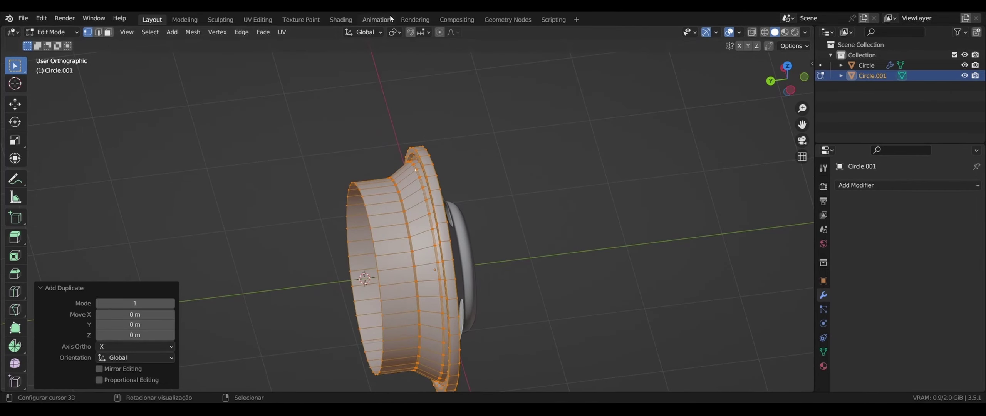
{"action": "left_click", "coordinate": [393, 33]}
{"action": "left_click", "coordinate": [408, 53]}
{"action": "left_click", "coordinate": [201, 34]}
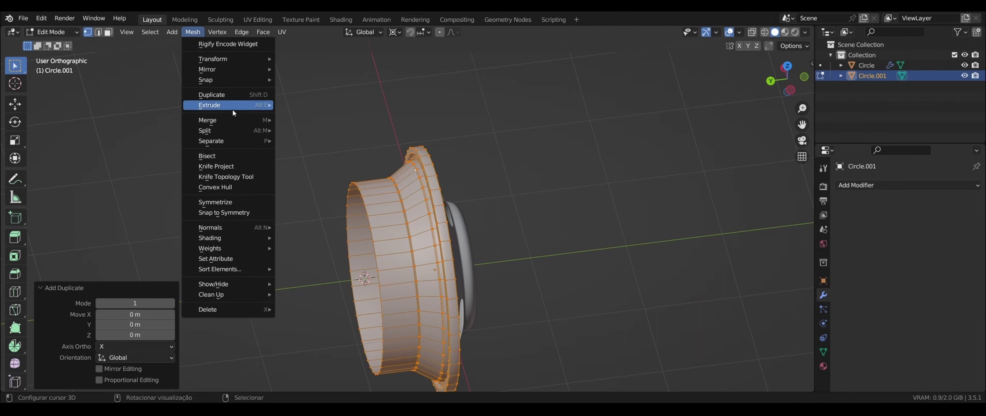
{"action": "mouse_move", "coordinate": [207, 70]}
{"action": "left_click", "coordinate": [303, 95]}
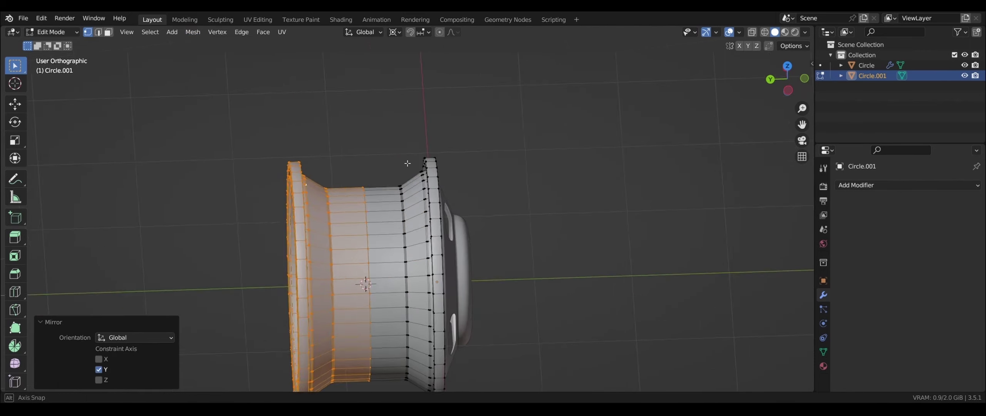
{"action": "mouse_move", "coordinate": [347, 154]}
{"action": "middle_mouse_down"}
{"action": "mouse_move", "coordinate": [408, 166]}
{"action": "mouse_move", "coordinate": [394, 186]}
{"action": "middle_mouse_up"}
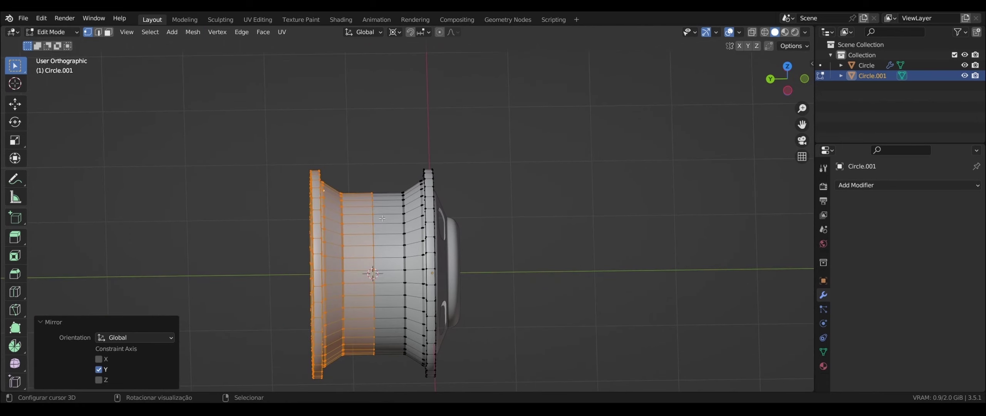
Merge overlapping vertices by distance and dissolve the middle seam edge loop.
{"action": "key", "text": "a"}
{"action": "key", "text": "m"}
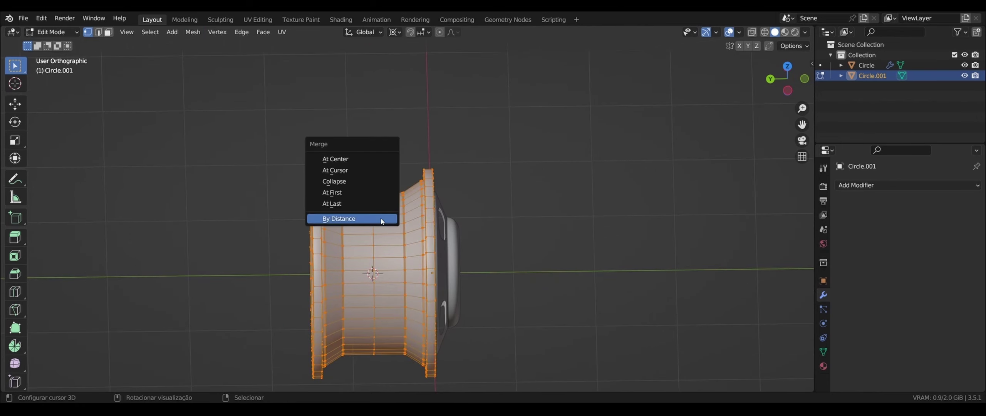
{"action": "left_click", "coordinate": [379, 218]}
{"action": "left_click", "coordinate": [375, 229], "text": "alt"}
{"action": "key", "text": "x"}
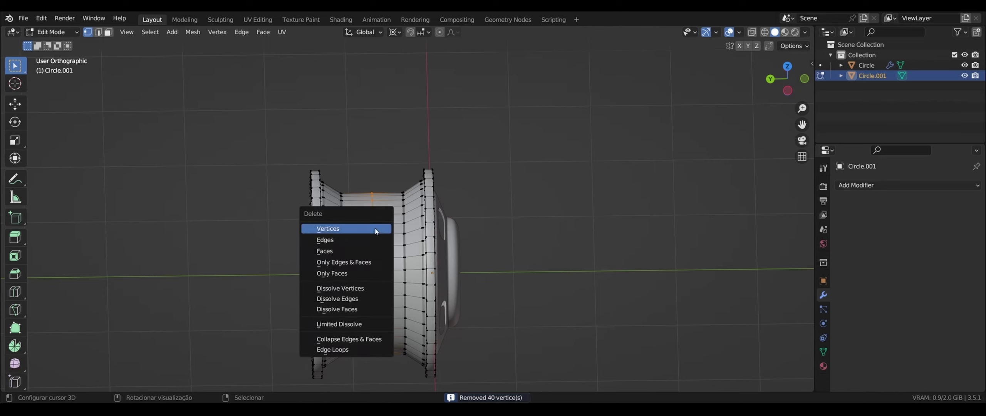
{"action": "left_click", "coordinate": [372, 300]}
{"action": "mouse_move", "coordinate": [371, 300]}
{"action": "middle_mouse_down"}
{"action": "mouse_move", "coordinate": [380, 193]}
{"action": "mouse_move", "coordinate": [408, 225]}
{"action": "middle_mouse_up"}
Recalculate the whole rim's normals outward and return to Object Mode.
{"action": "key", "text": "Tab"}
{"action": "key", "text": "Tab"}
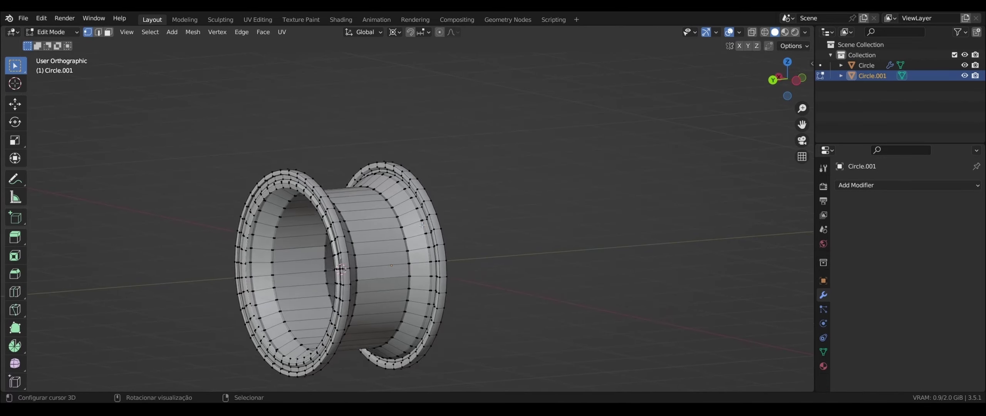
{"action": "key", "text": "a"}
{"action": "key", "text": "shift+n"}
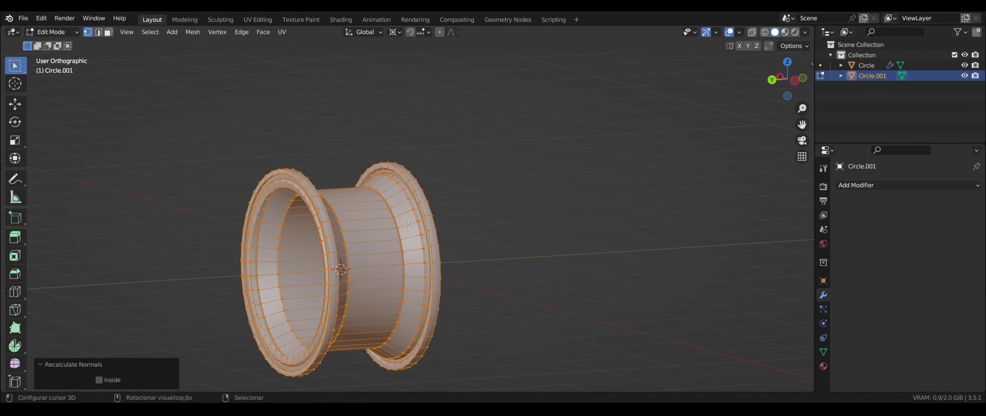
{"action": "key", "text": "Tab"}
{"action": "middle_click_drag", "start_coordinate": [345, 227], "coordinate": [288, 225]}
{"action": "left_click", "coordinate": [491, 180]}
Give the rim barrel level 2 subdivision with Ctrl+2 and inspect the wheel.
{"action": "middle_click_drag", "start_coordinate": [491, 180], "coordinate": [455, 172]}
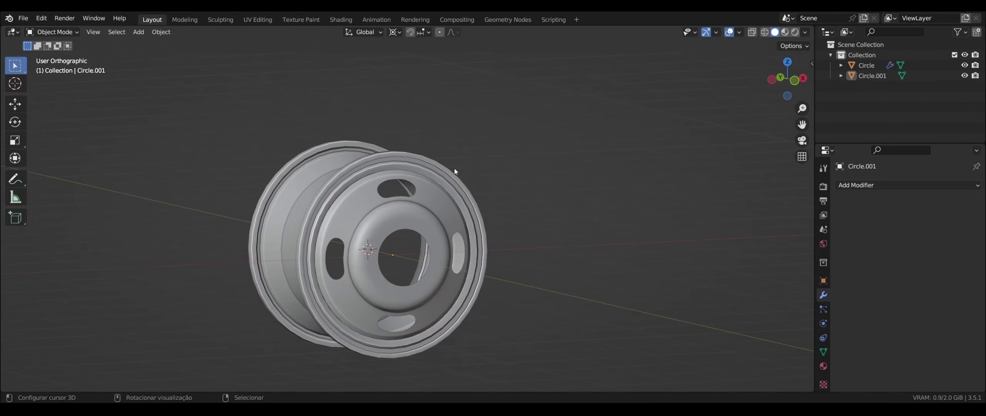
{"action": "scroll", "coordinate": [455, 171], "scroll_direction": "up", "scroll_amount": 2}
{"action": "left_click", "coordinate": [422, 143]}
{"action": "key", "text": "ctrl+2"}
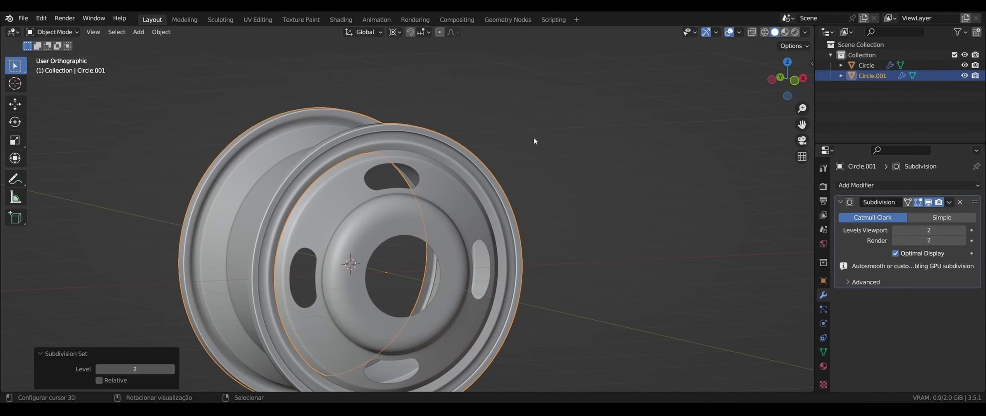
{"action": "left_click", "coordinate": [534, 137]}
{"action": "middle_click_drag", "start_coordinate": [533, 137], "coordinate": [517, 113]}
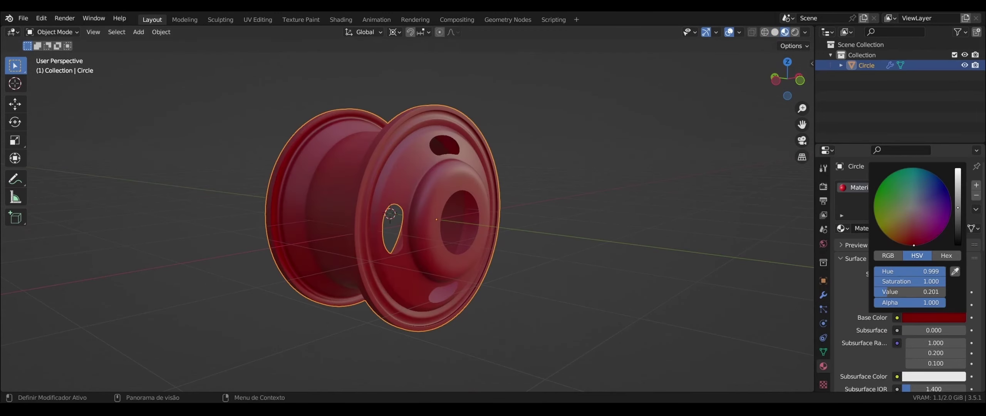
{"action": "mouse_move", "coordinate": [506, 227]}
{"action": "middle_mouse_down"}
{"action": "mouse_move", "coordinate": [447, 248]}
{"action": "mouse_move", "coordinate": [447, 228]}
{"action": "mouse_move", "coordinate": [428, 211]}
{"action": "mouse_move", "coordinate": [528, 235]}
{"action": "mouse_move", "coordinate": [475, 259]}
{"action": "mouse_move", "coordinate": [390, 197]}
{"action": "middle_mouse_up"}
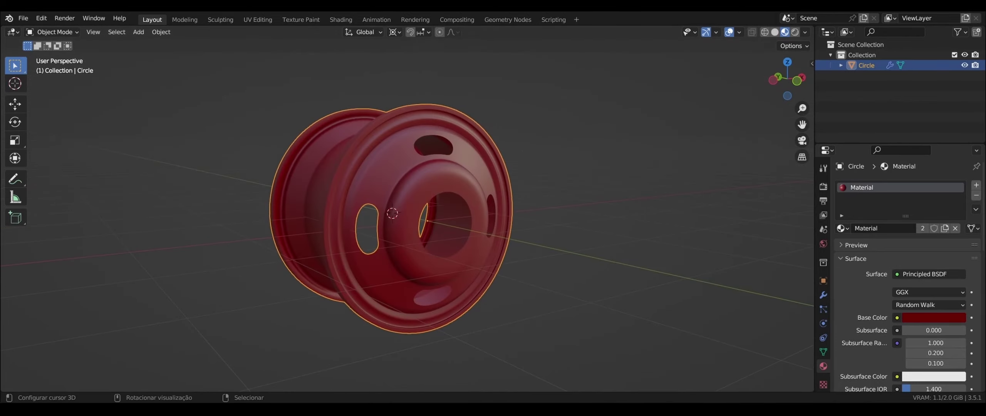